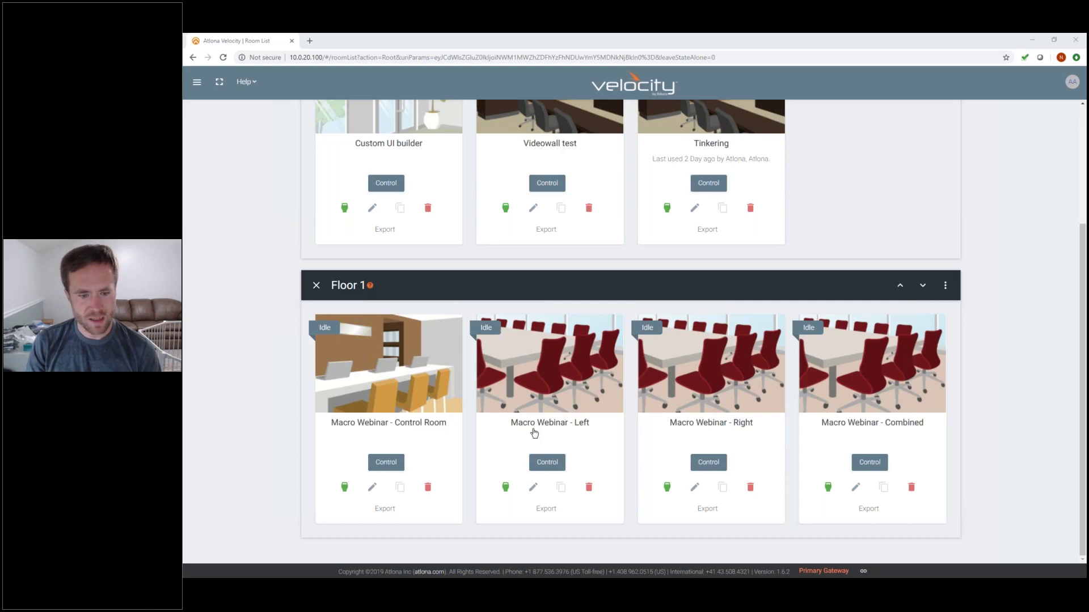
Open the Macro Webinar - Control Room for modification and bring up its room control options
left_click(347, 489)
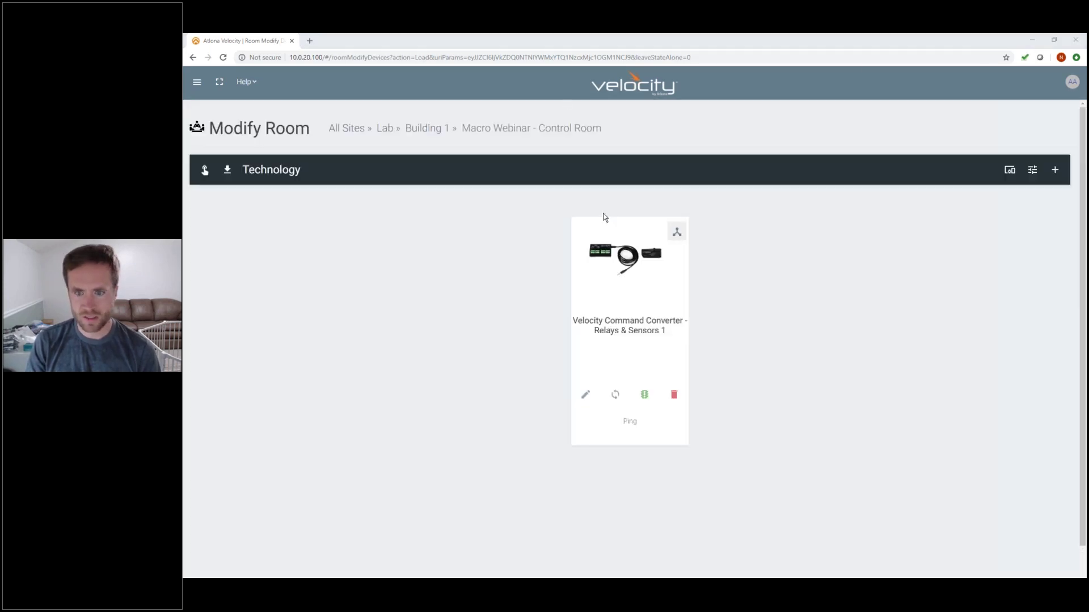
mouse_move(576, 219)
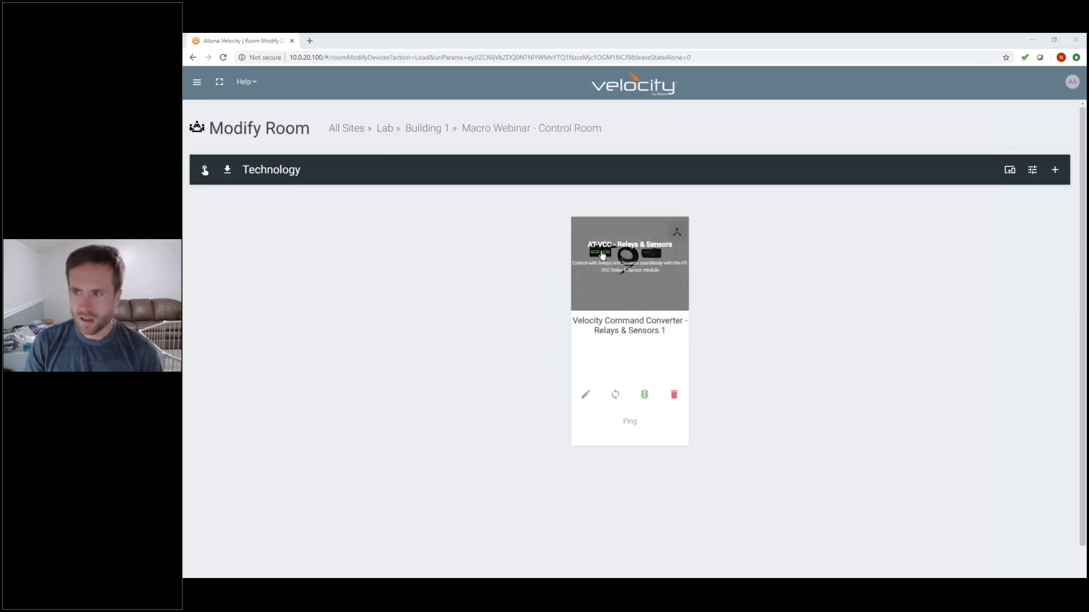
left_click(1033, 170)
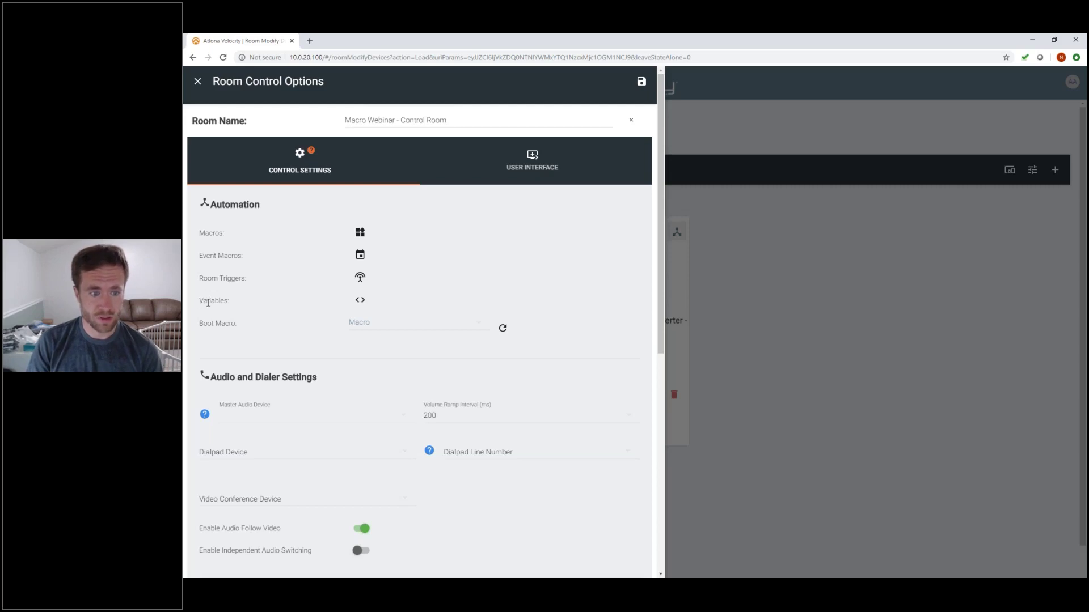
Review the room's global variables, especially Airwall 1, and return to the room control options
left_click_drag(200, 303, 231, 301)
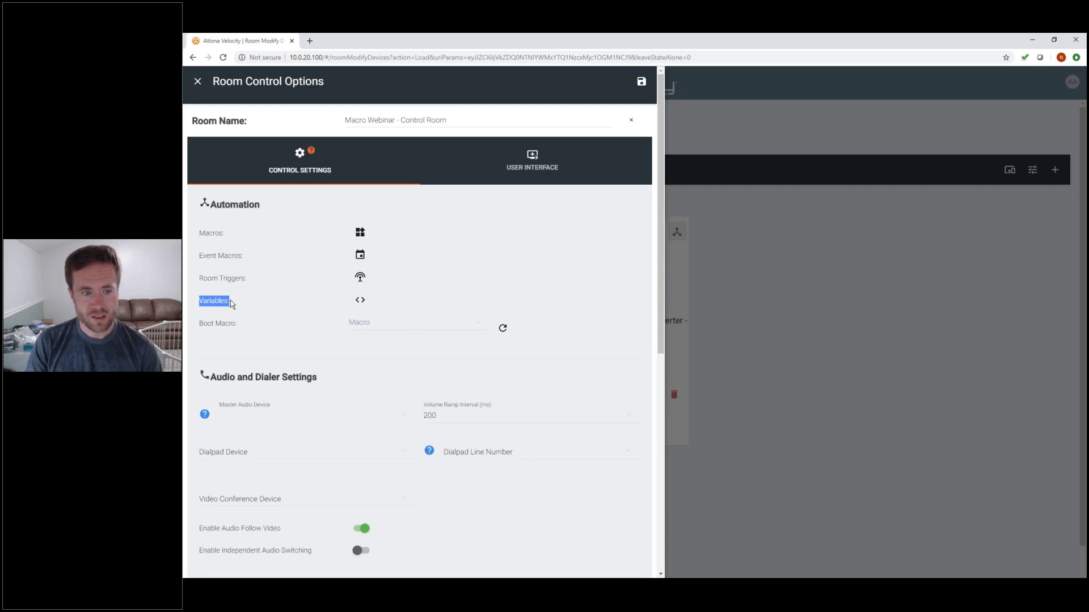
left_click(360, 304)
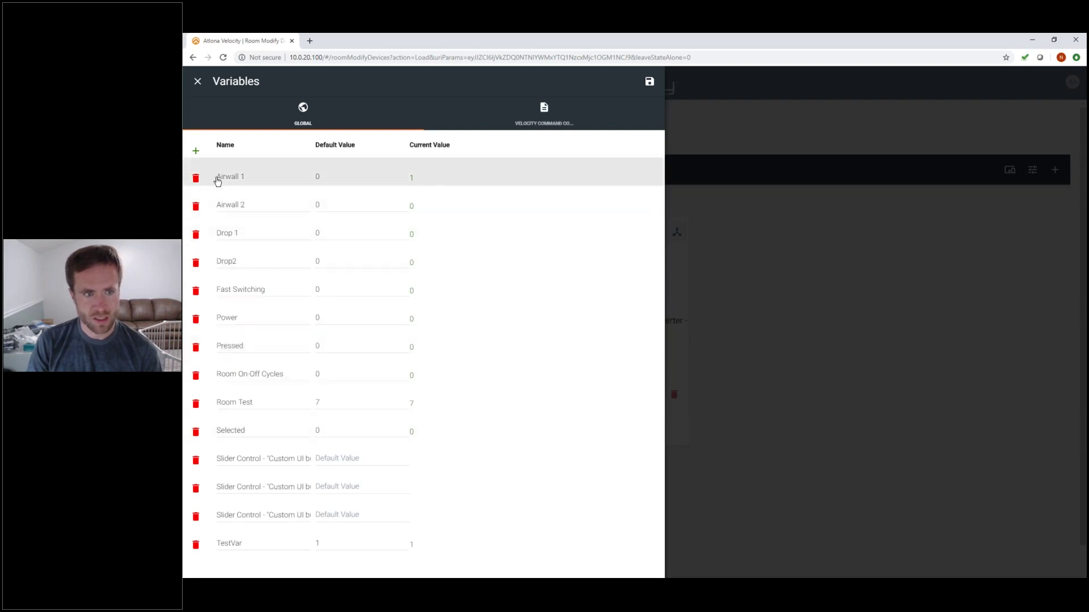
left_click_drag(215, 177, 249, 202)
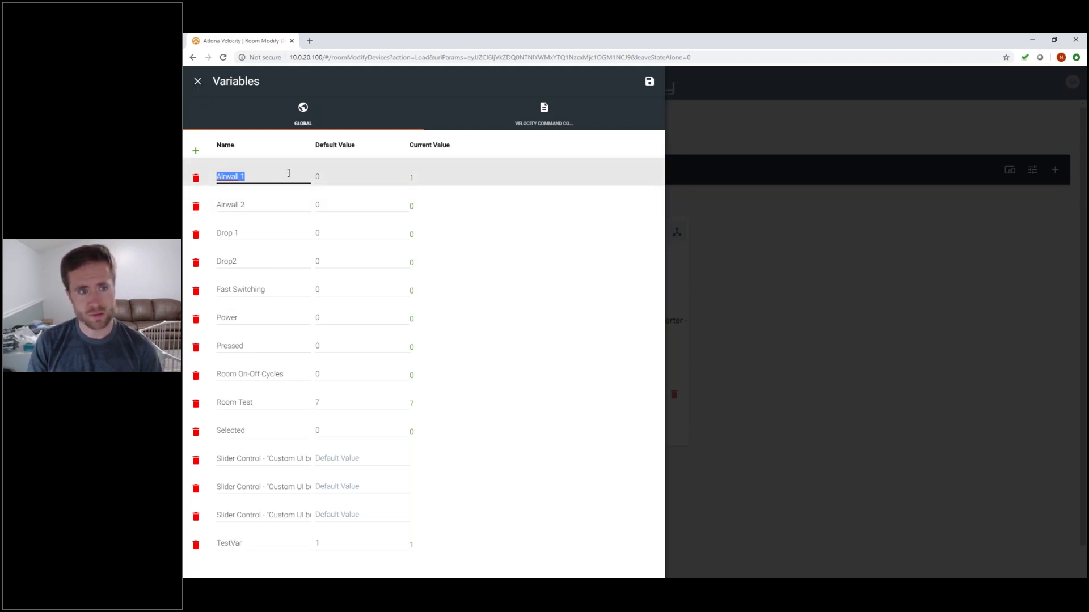
left_click(199, 82)
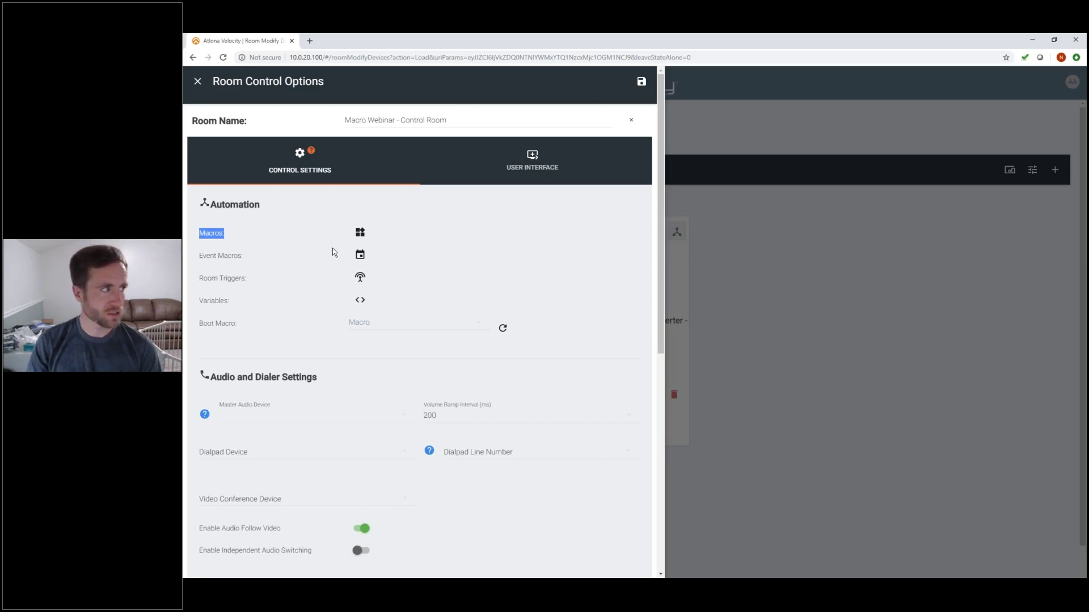
Examine the Airwall Toggle room macro's if/else logic and the values it sets, and close the room control options
key("alt+Tab")
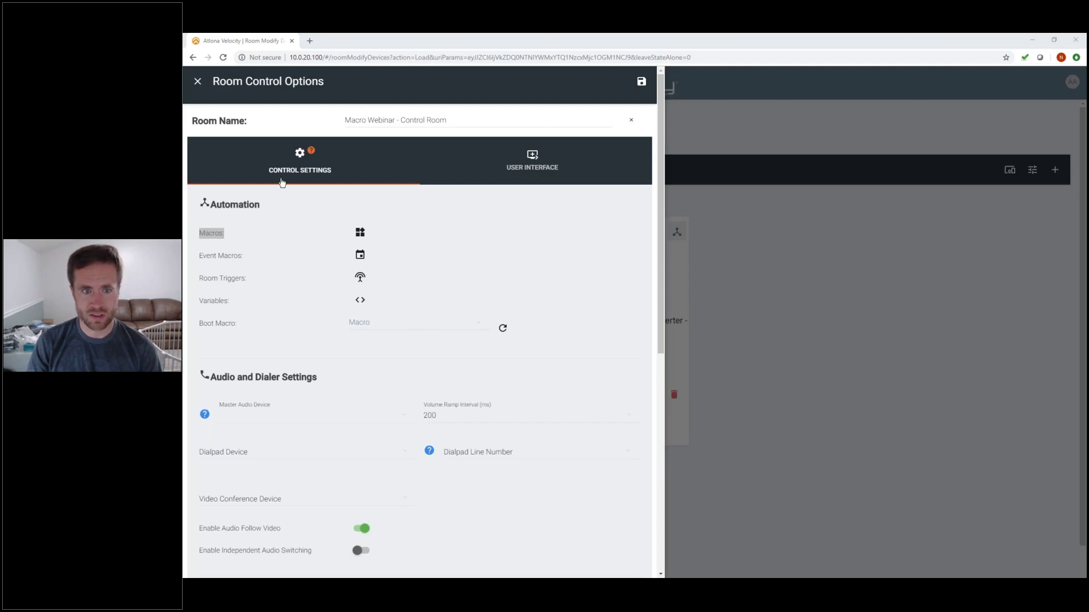
key("alt+Tab")
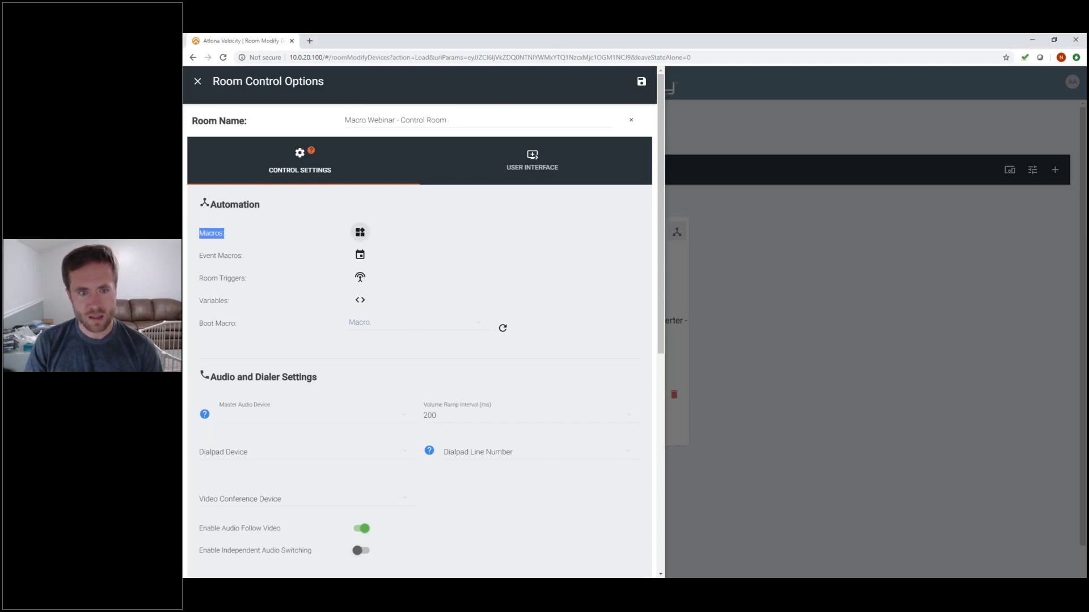
key("Return")
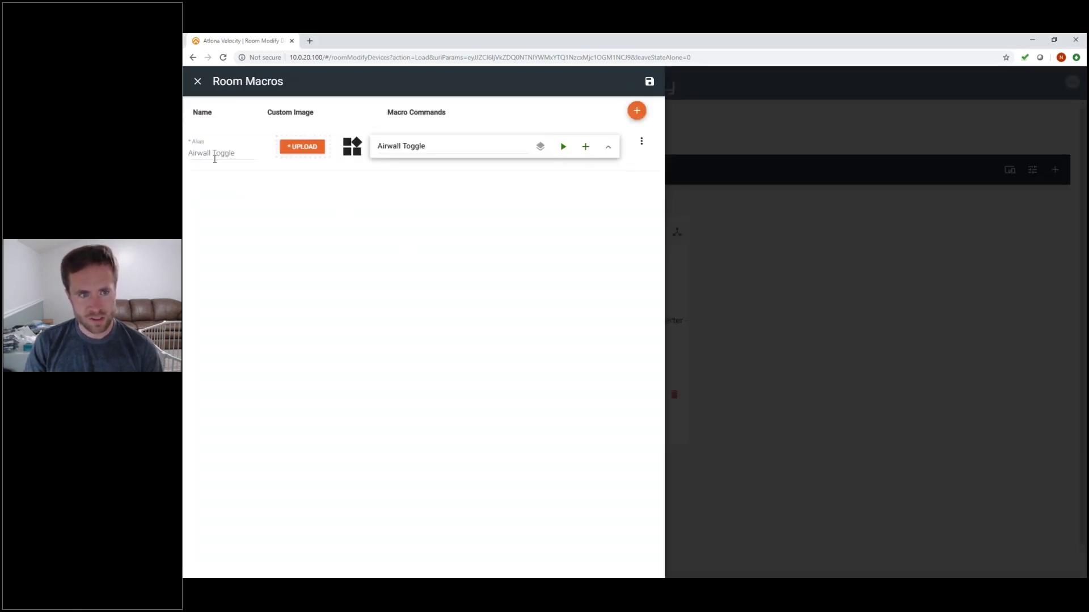
triple_click(410, 145)
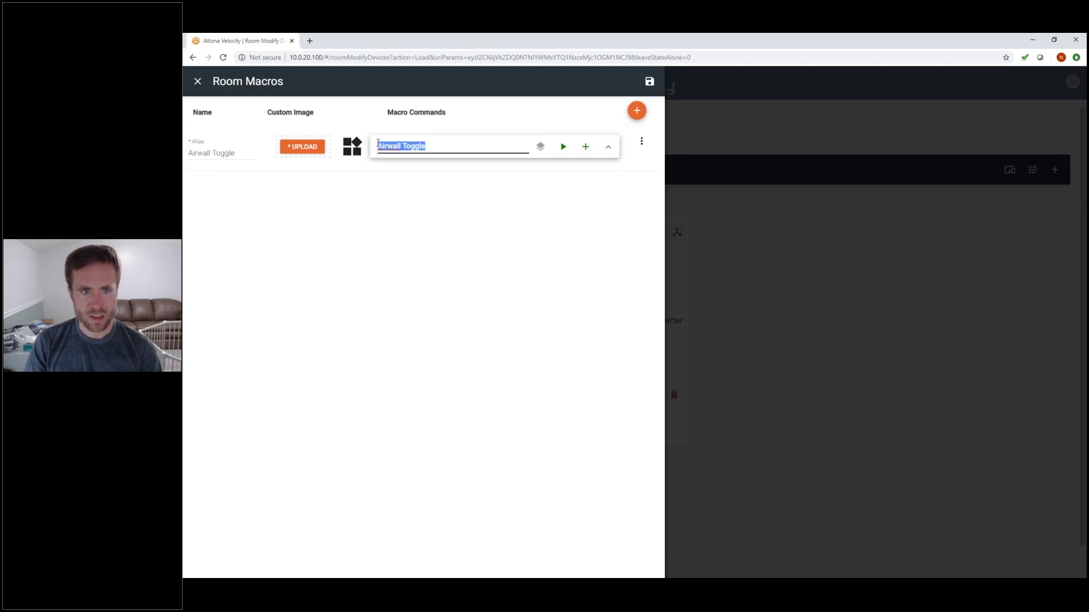
left_click(608, 148)
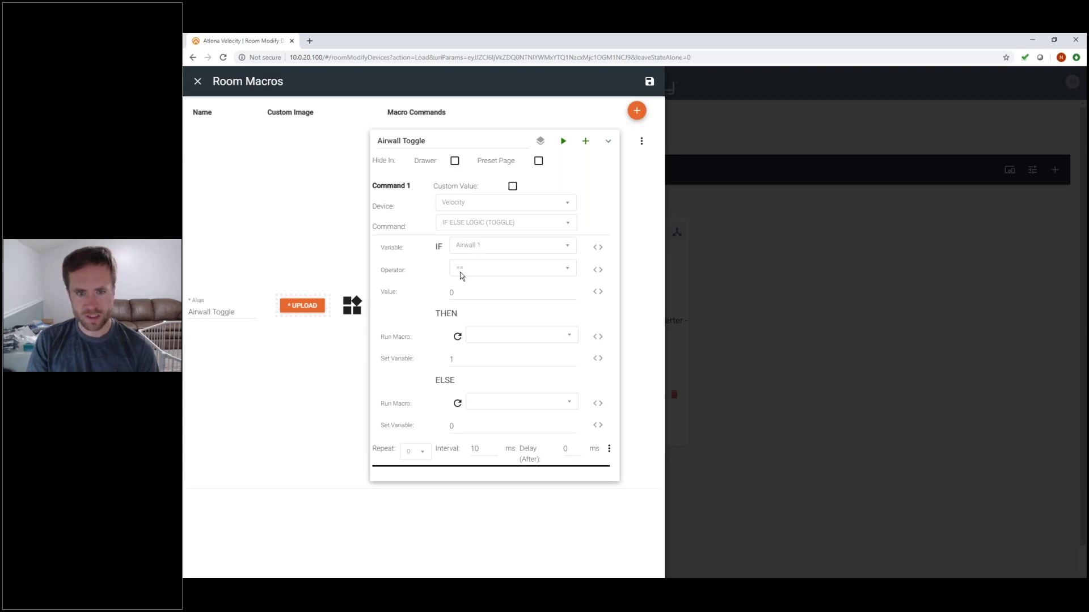
double_click(453, 359)
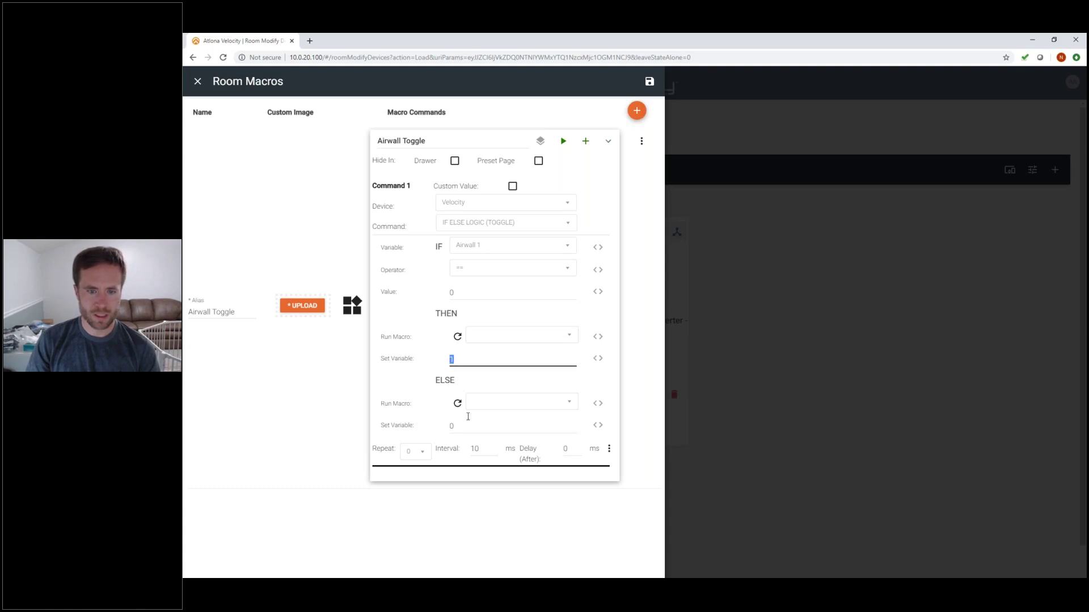
left_click(460, 362)
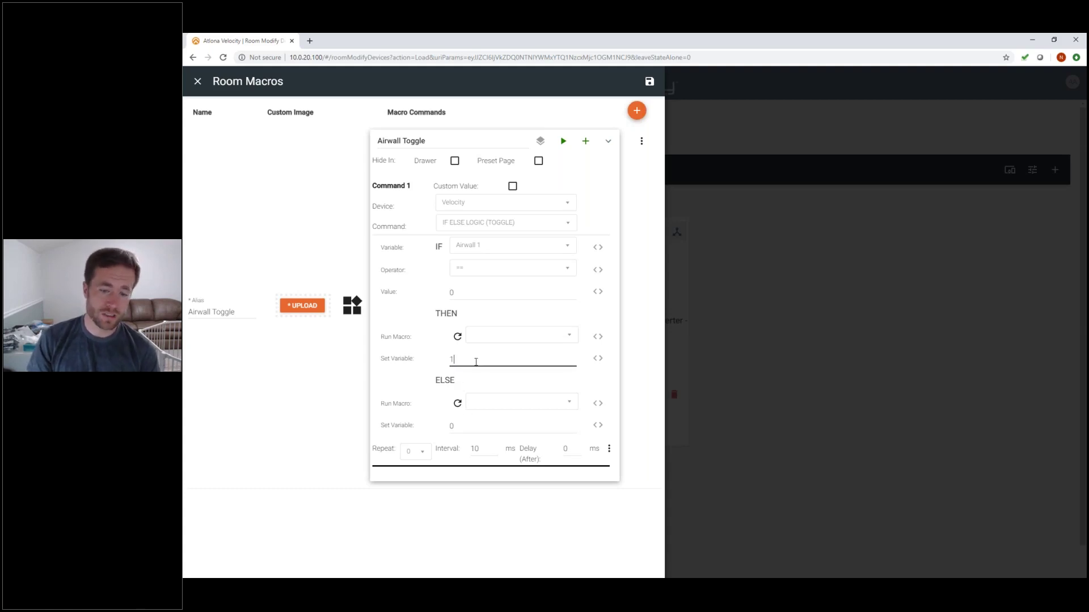
left_click(451, 427)
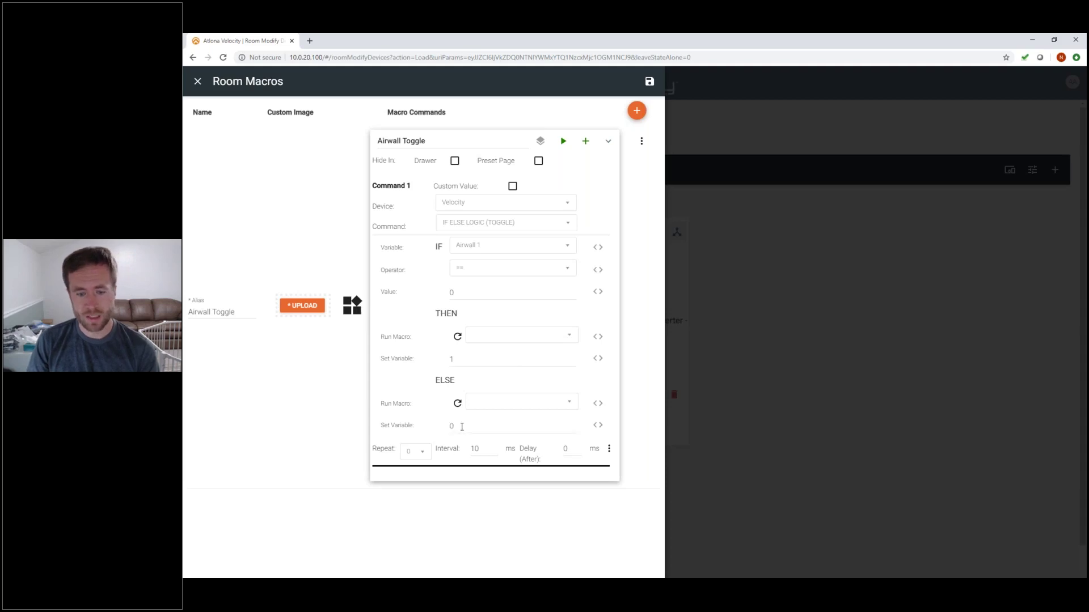
left_click(285, 382)
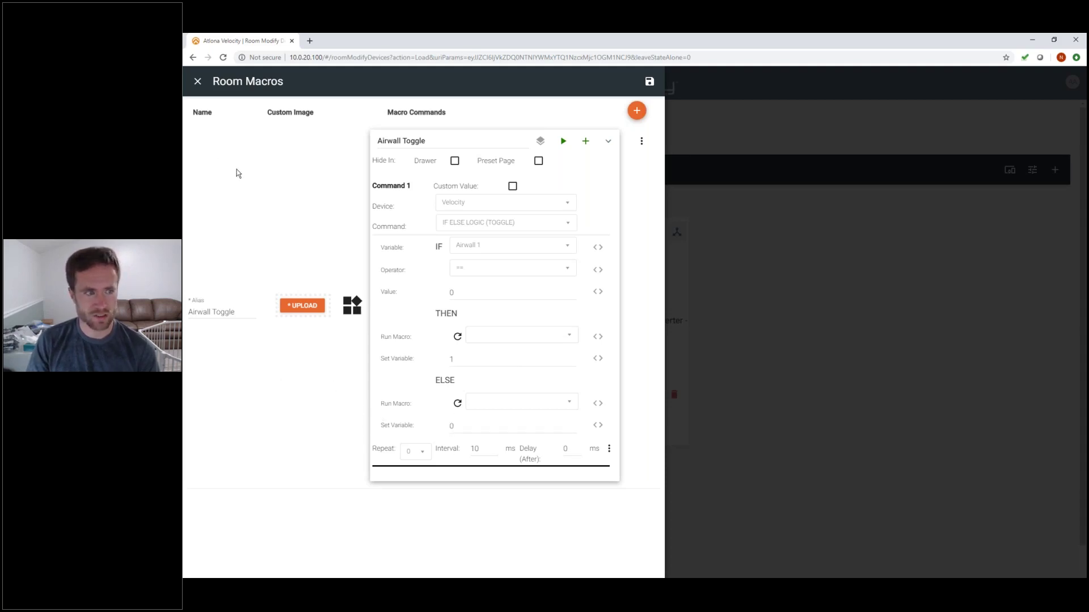
left_click(198, 81)
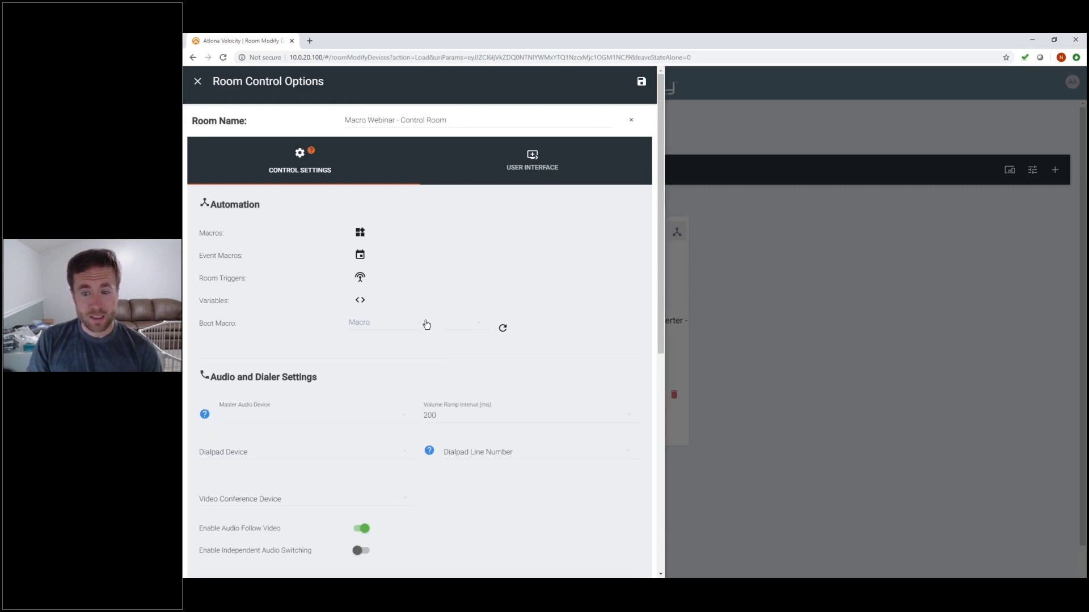
left_click(671, 239)
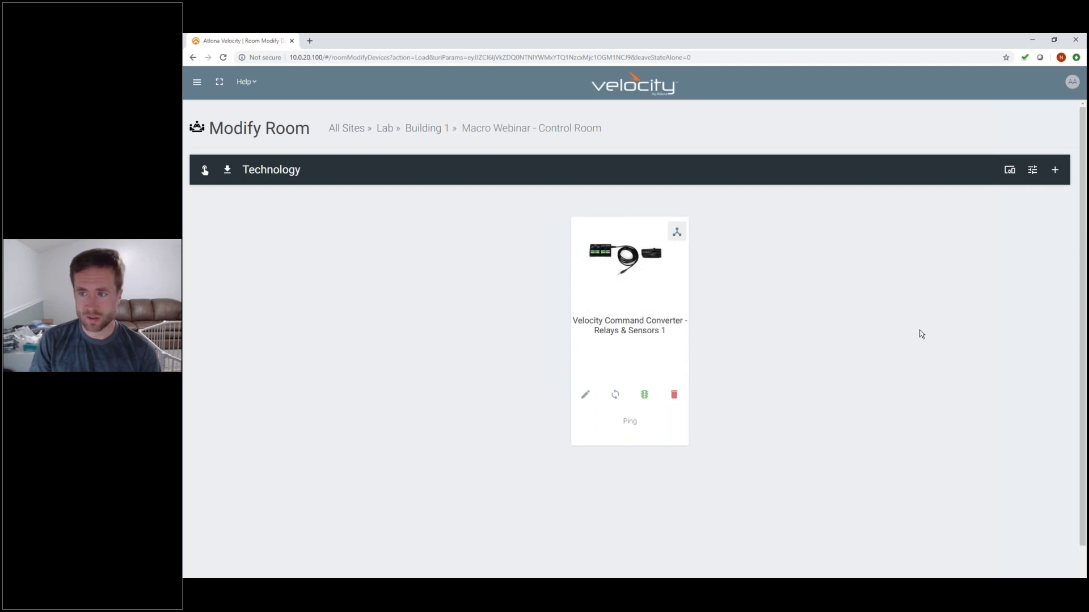
Examine the room triggers for Sensor 1 opened and closed, including their Airwall Open and Airwall Closed macro commands
left_click(1032, 171)
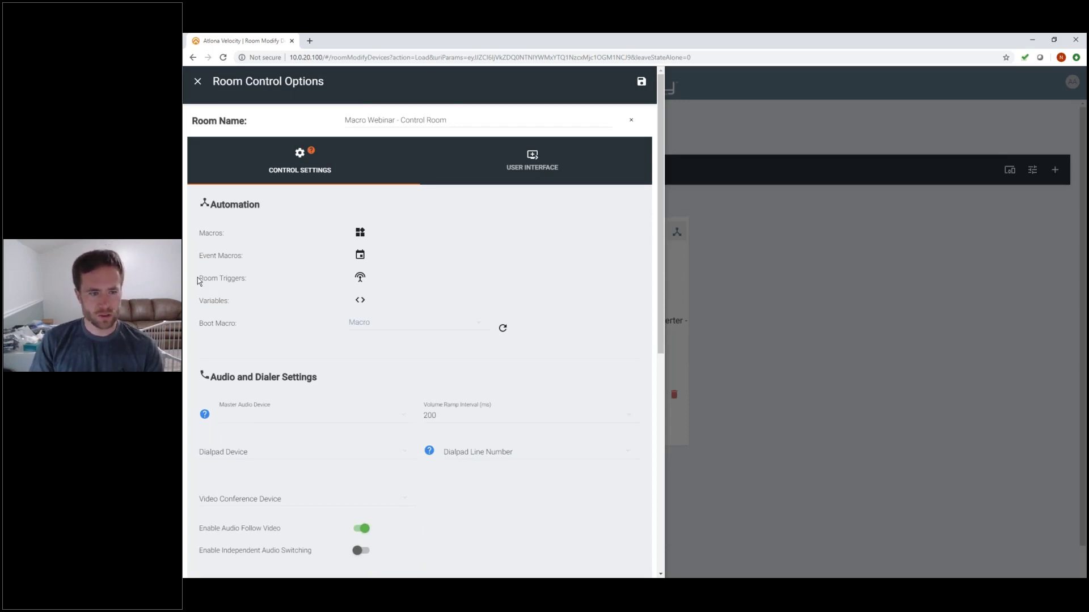
left_click_drag(198, 277, 249, 279)
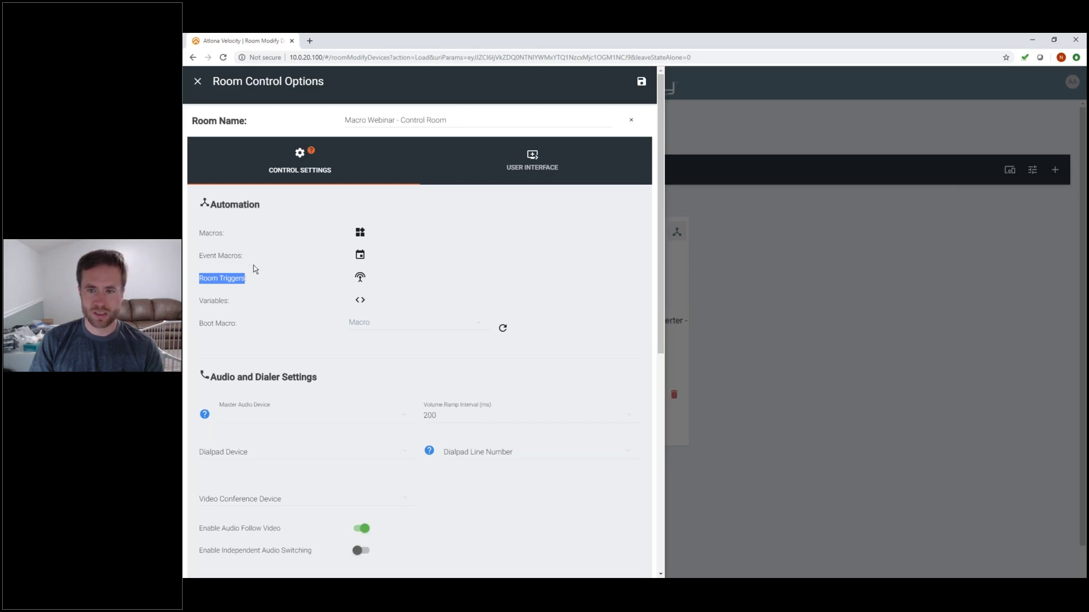
left_click(359, 279)
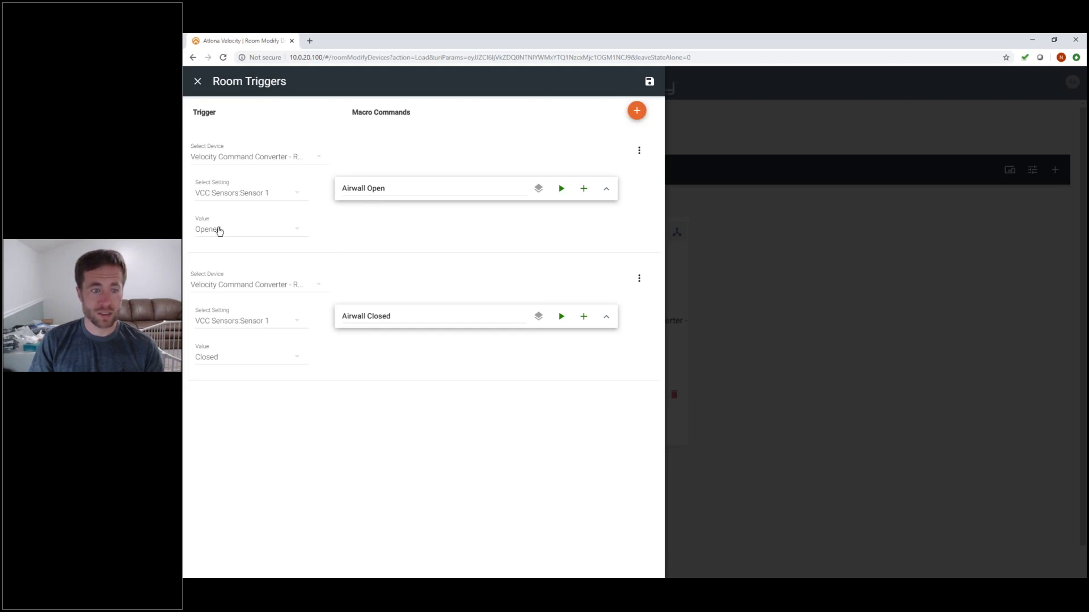
left_click(607, 188)
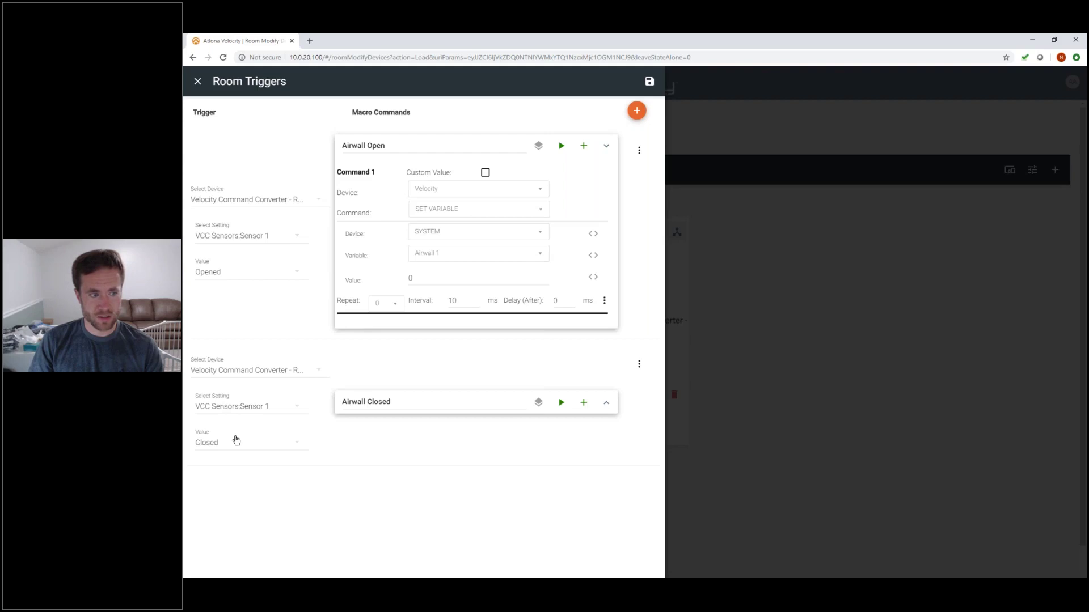
left_click(608, 403)
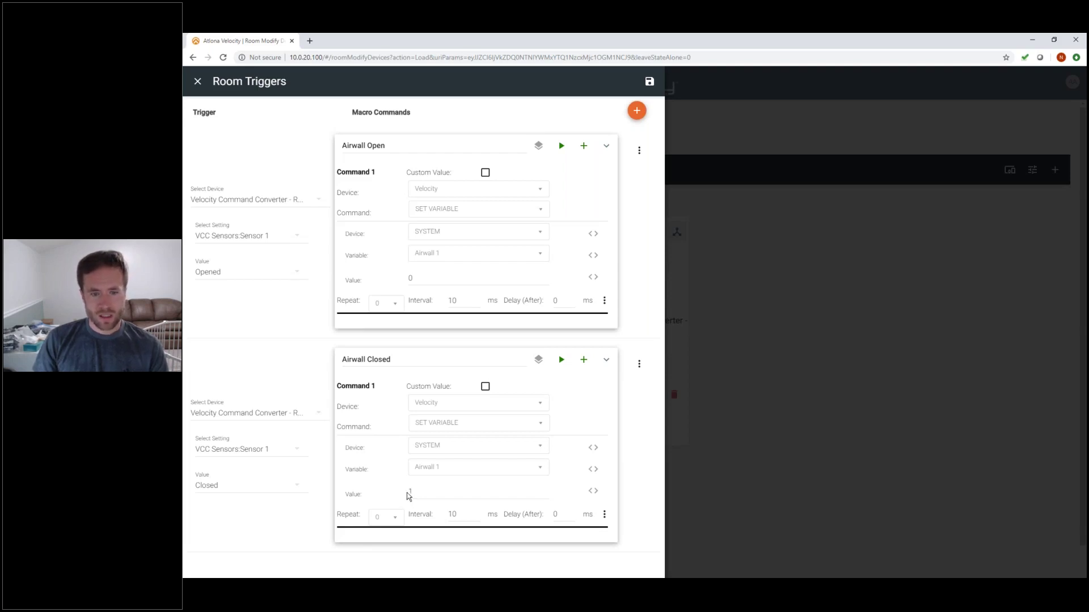
left_click(408, 491)
type("1")
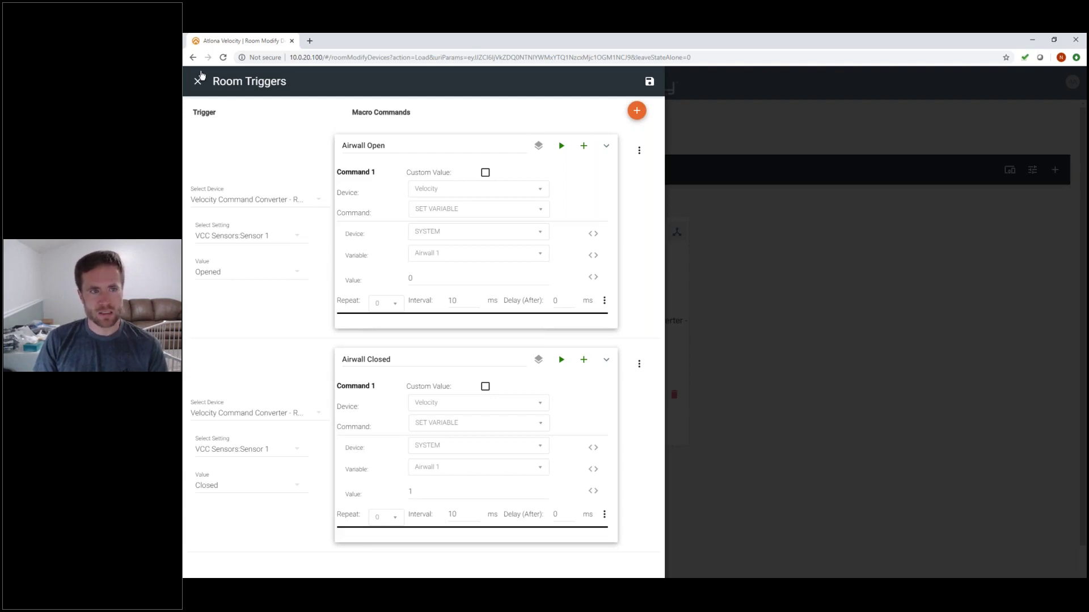
left_click(198, 81)
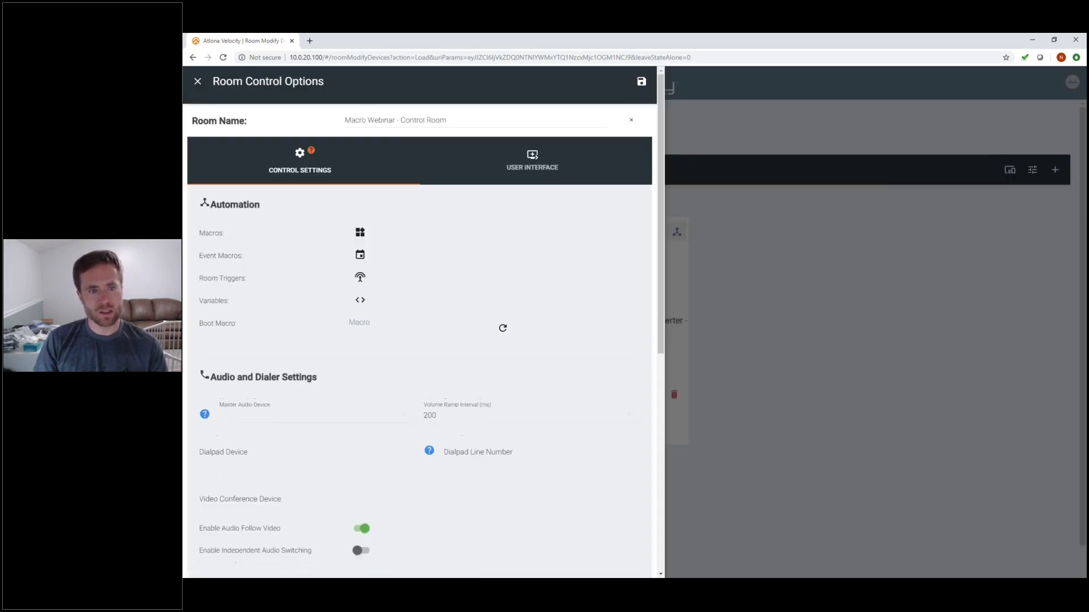
Open the event macros of the Macro Webinar - Control Room
triple_click(233, 256)
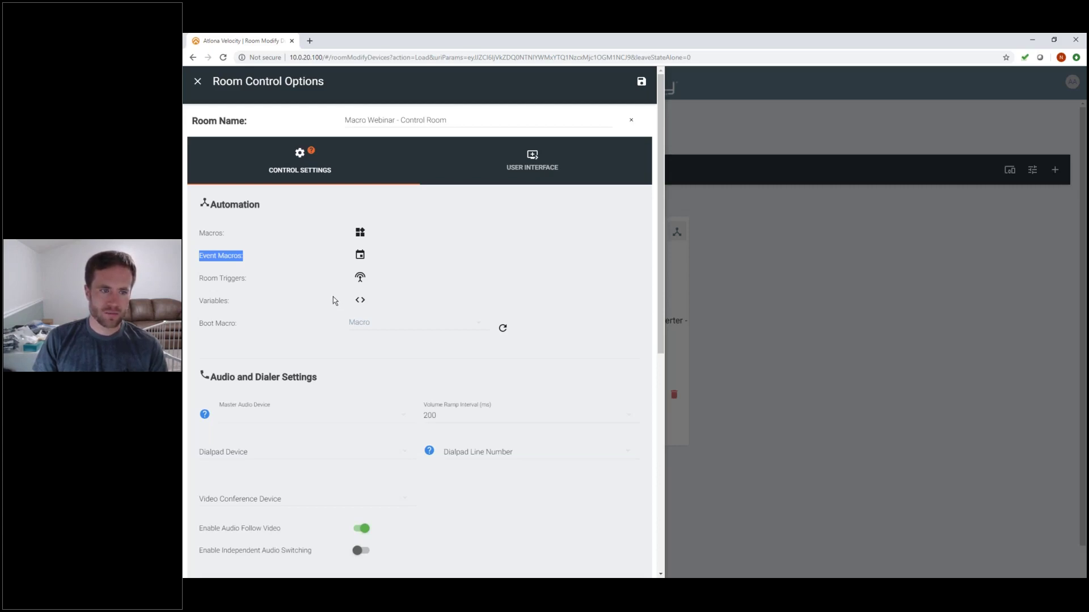
left_click_drag(200, 278, 246, 278)
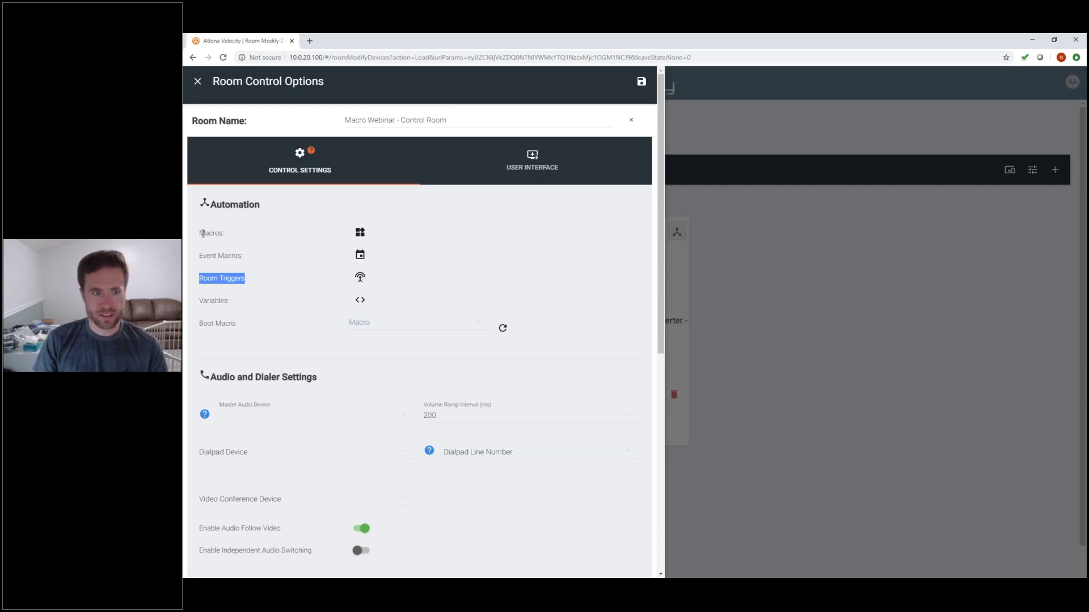
left_click_drag(203, 233, 225, 233)
left_click(208, 253)
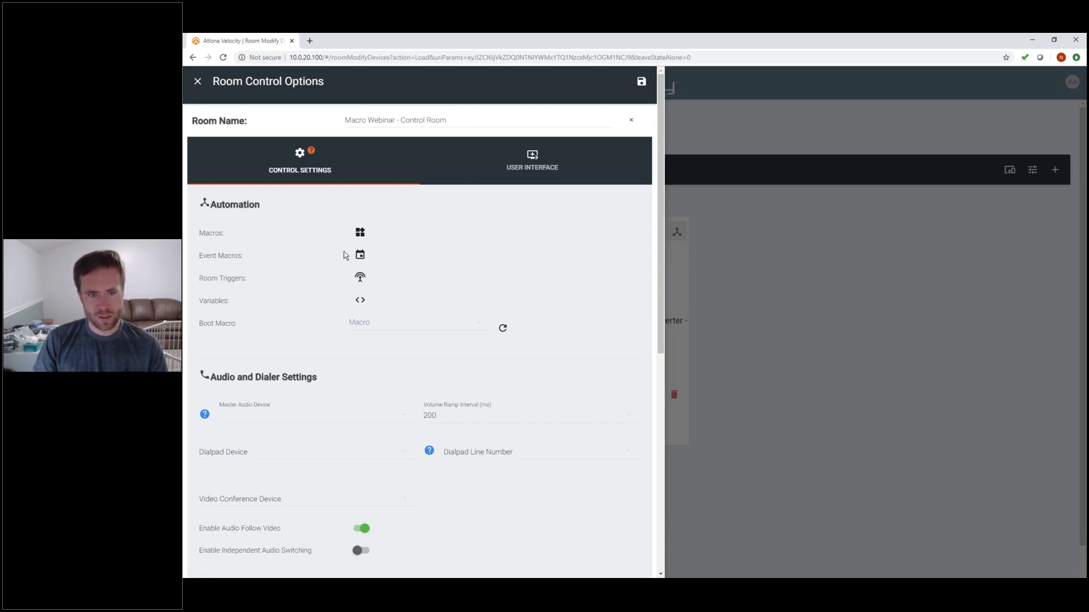
left_click(361, 257)
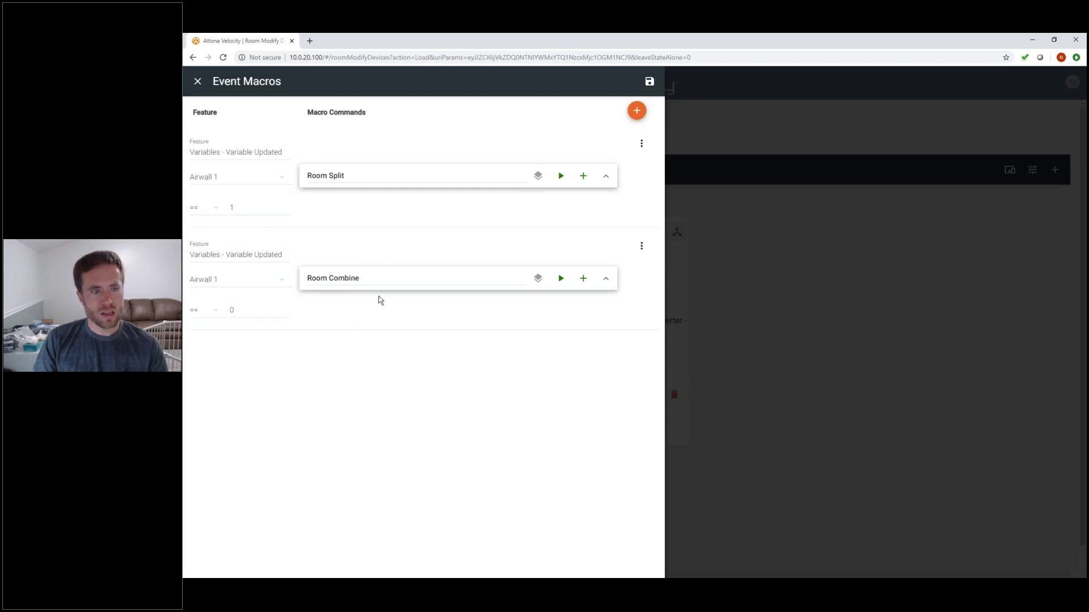
Set the Room Split event macro to run on Variables - Variable Updated when Airwall 1 == 1
left_click(271, 160)
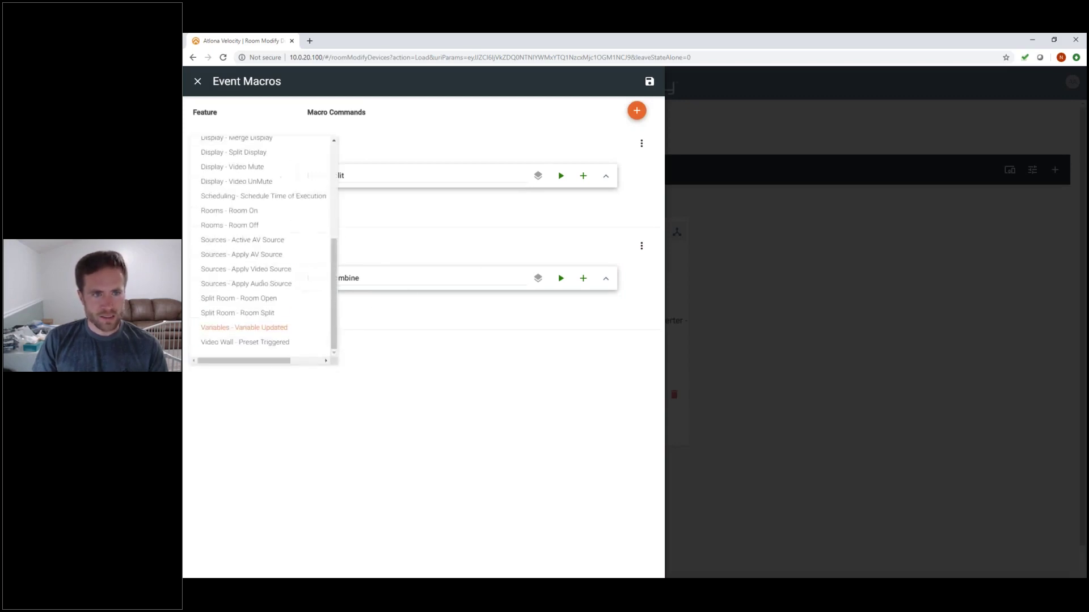
mouse_move(336, 270)
left_mouse_down()
mouse_move(334, 164)
mouse_move(340, 278)
left_mouse_up()
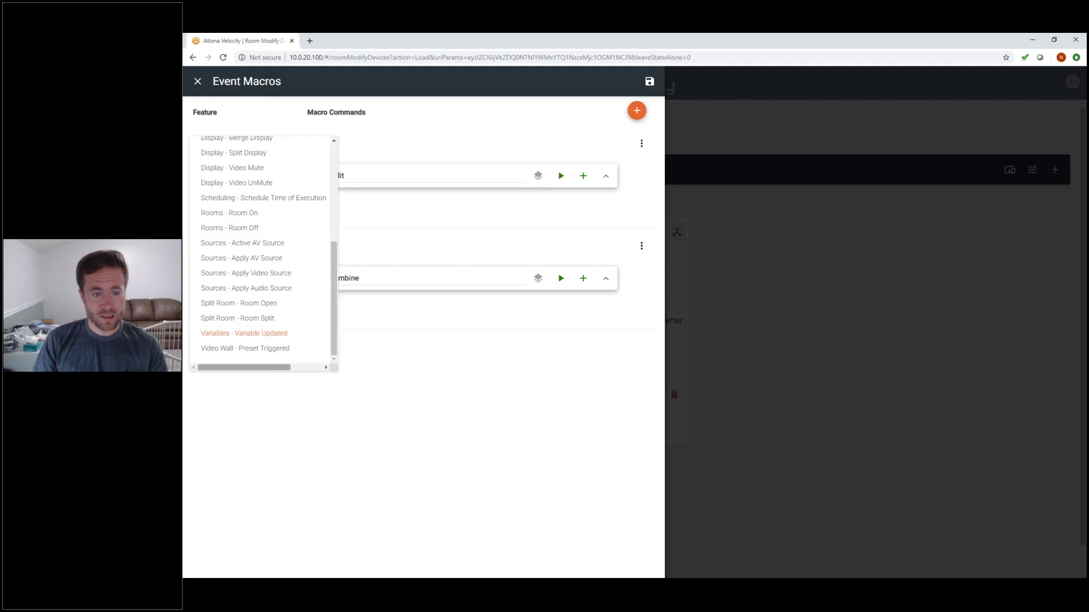
left_click(256, 335)
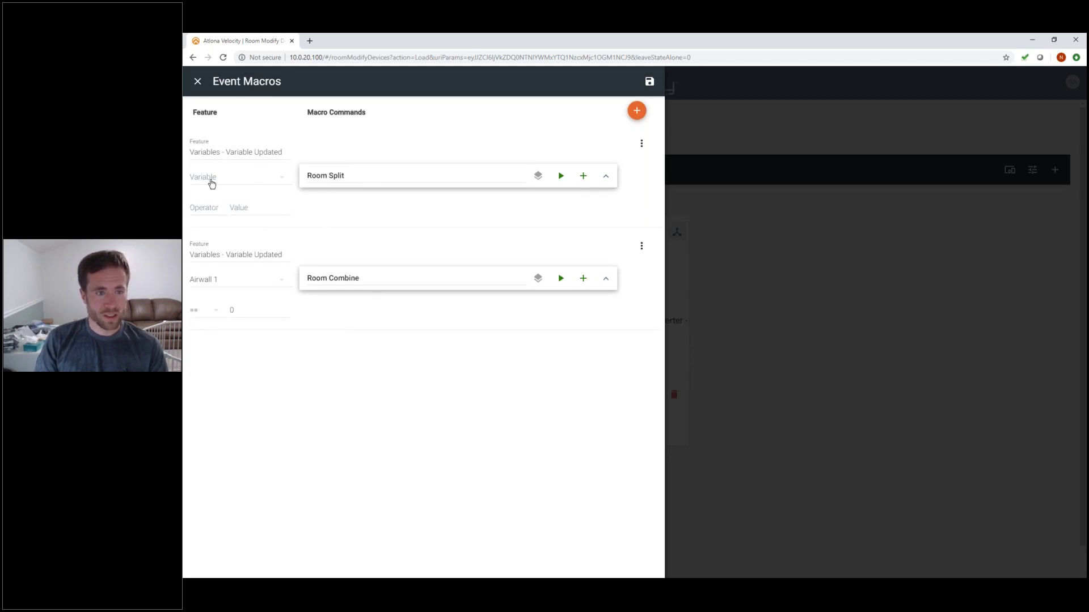
left_click(210, 182)
left_click(214, 212)
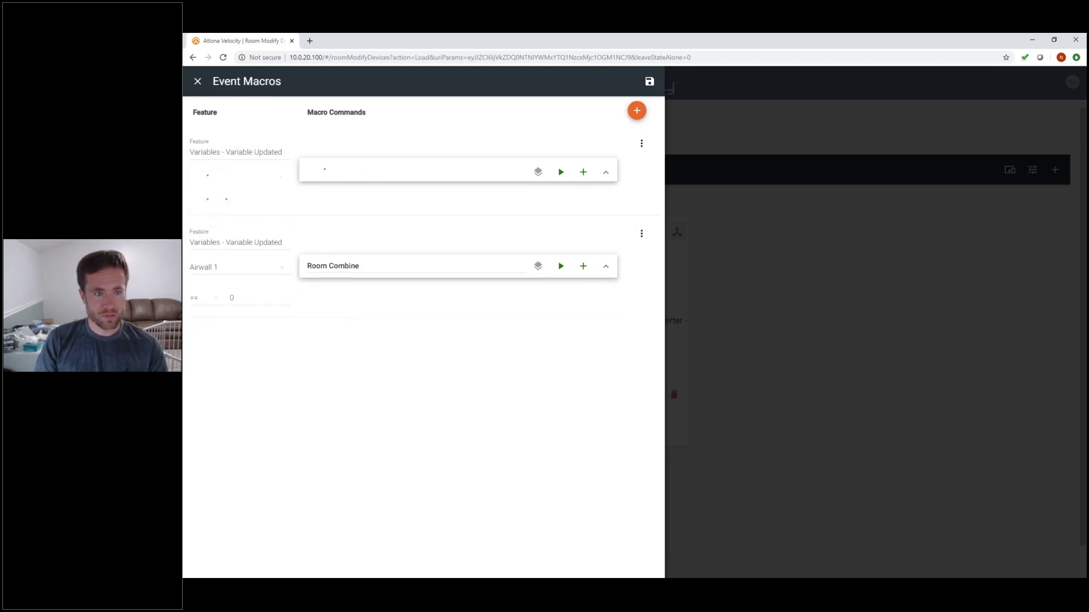
left_click(211, 208)
left_click(205, 211)
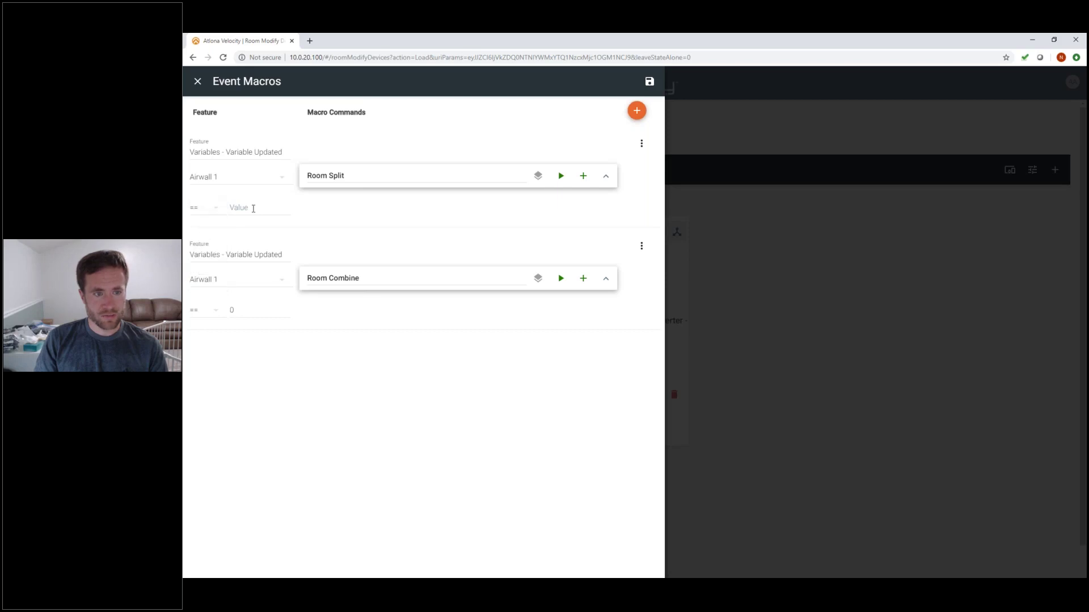
left_click(251, 208)
type("1")
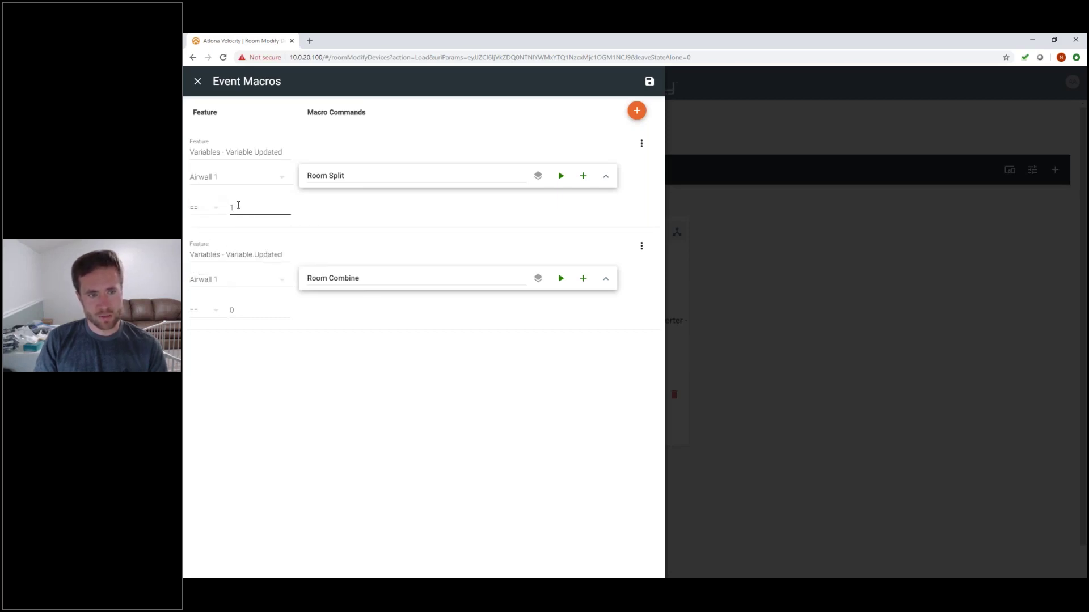
Examine the Room Split event macro's Airwall 1 == 1 condition and its NAVIGATE ROOM commands for the Edge and Firefox control screens
left_click_drag(234, 208, 217, 211)
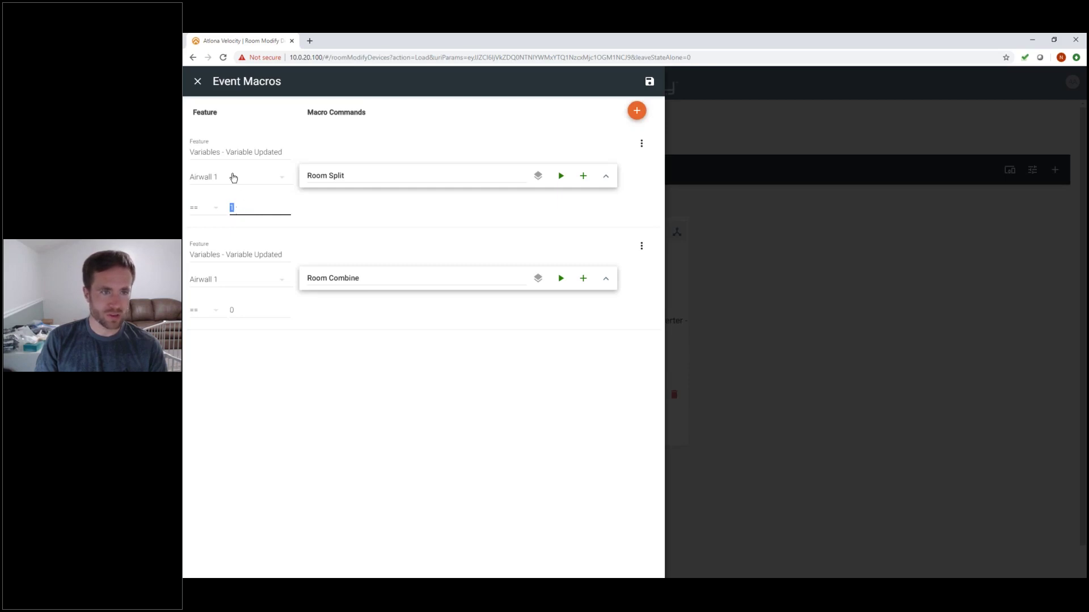
left_click(341, 206)
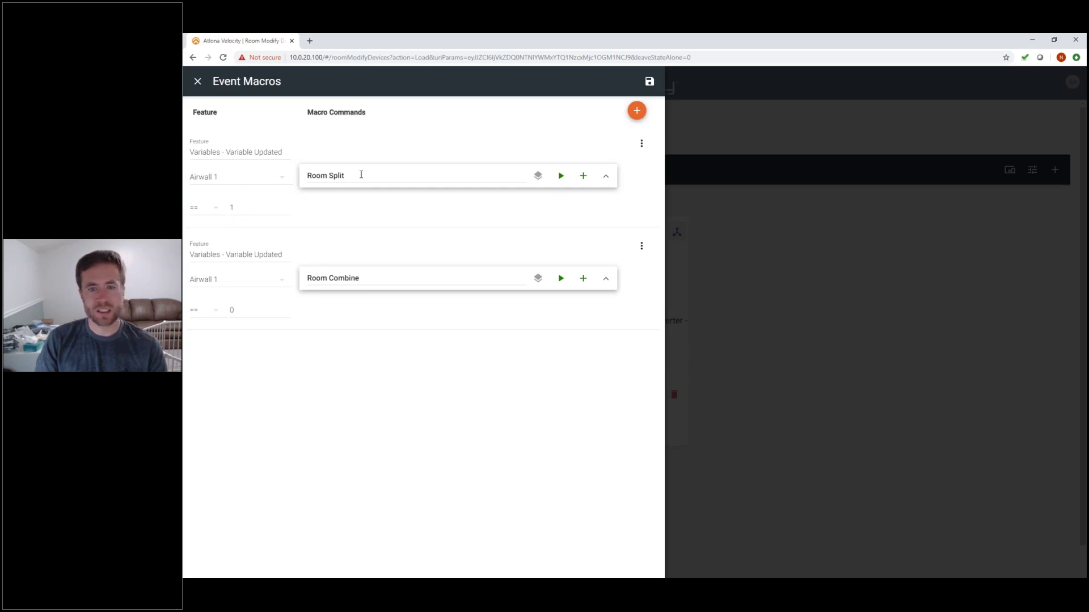
left_click_drag(376, 176, 307, 176)
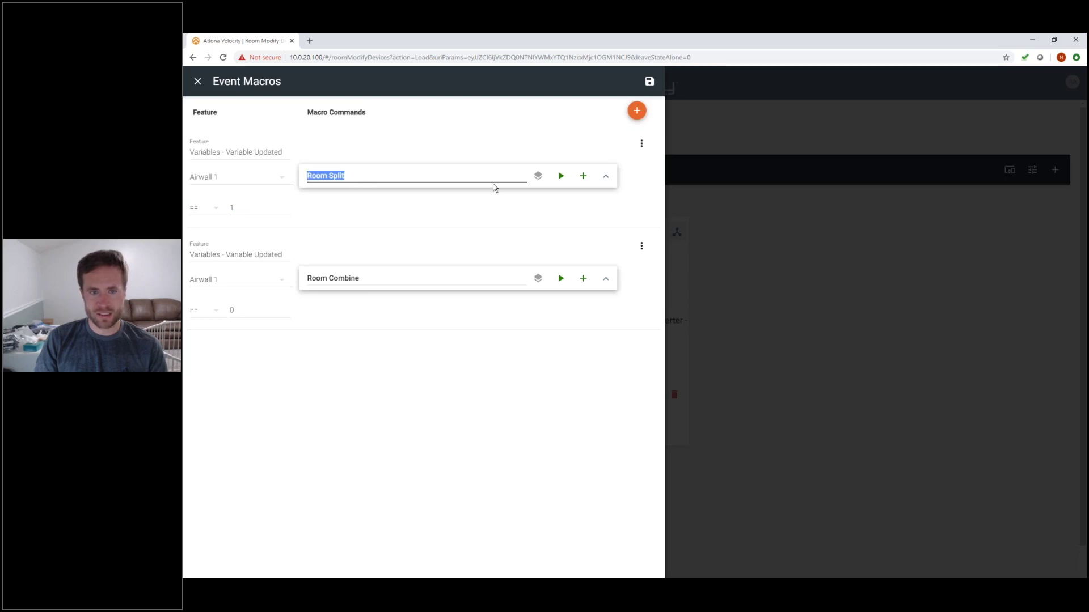
left_click(605, 179)
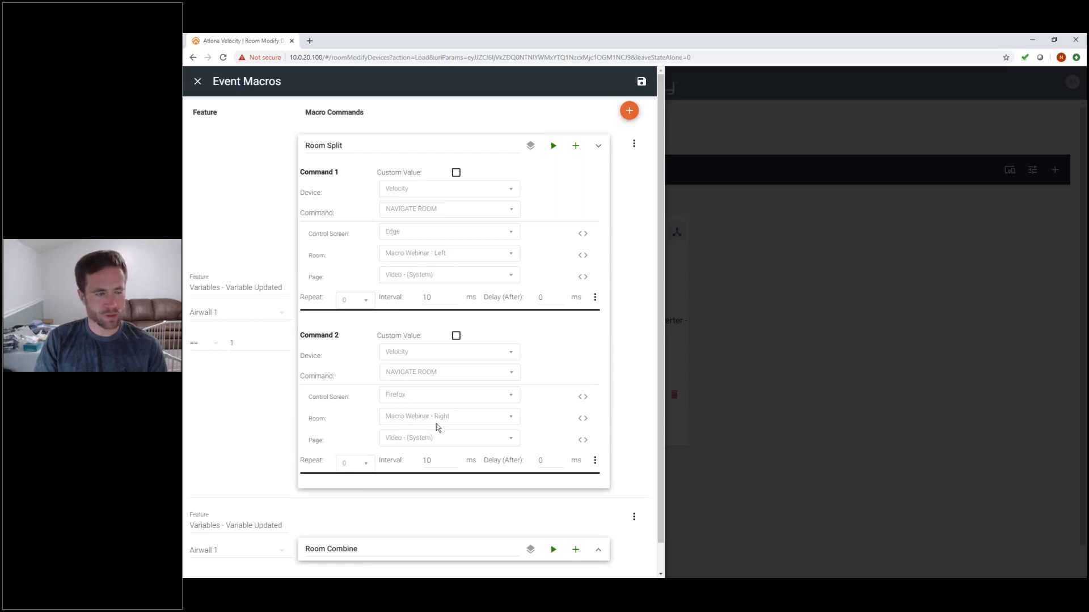
scroll(434, 383, "down", 1)
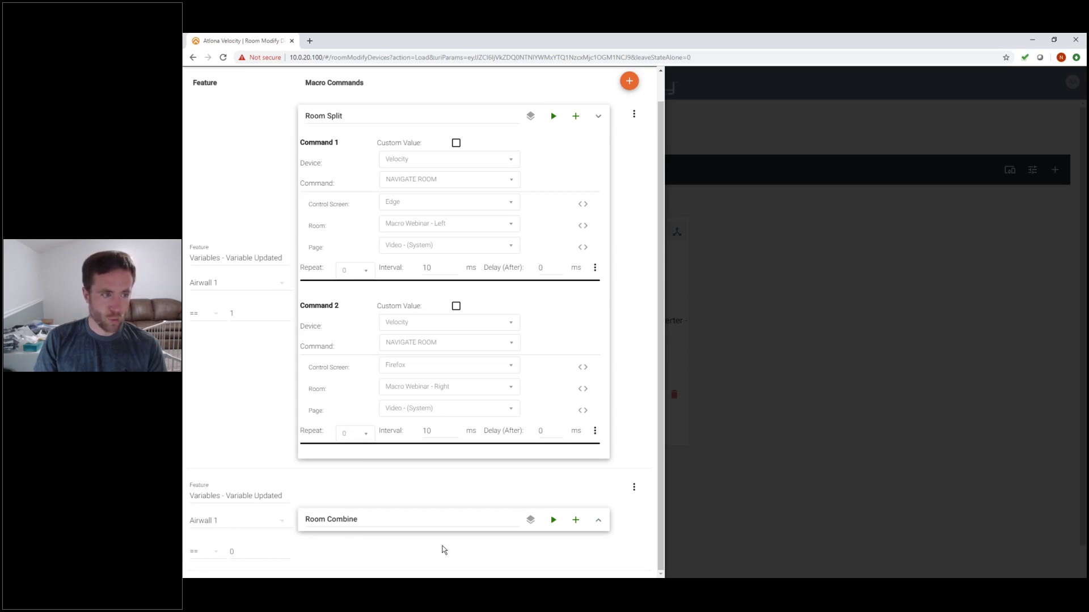
Examine the Room Combine event macro's NAVIGATE ROOM commands, and close the event macros and room control options
left_click(598, 520)
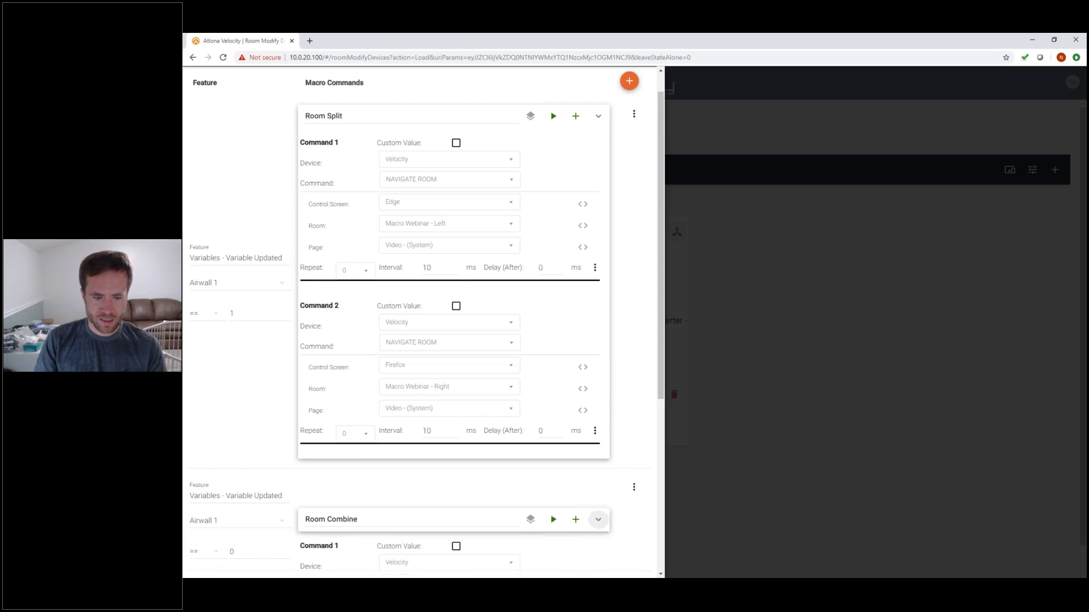
scroll(598, 397, "down", 4)
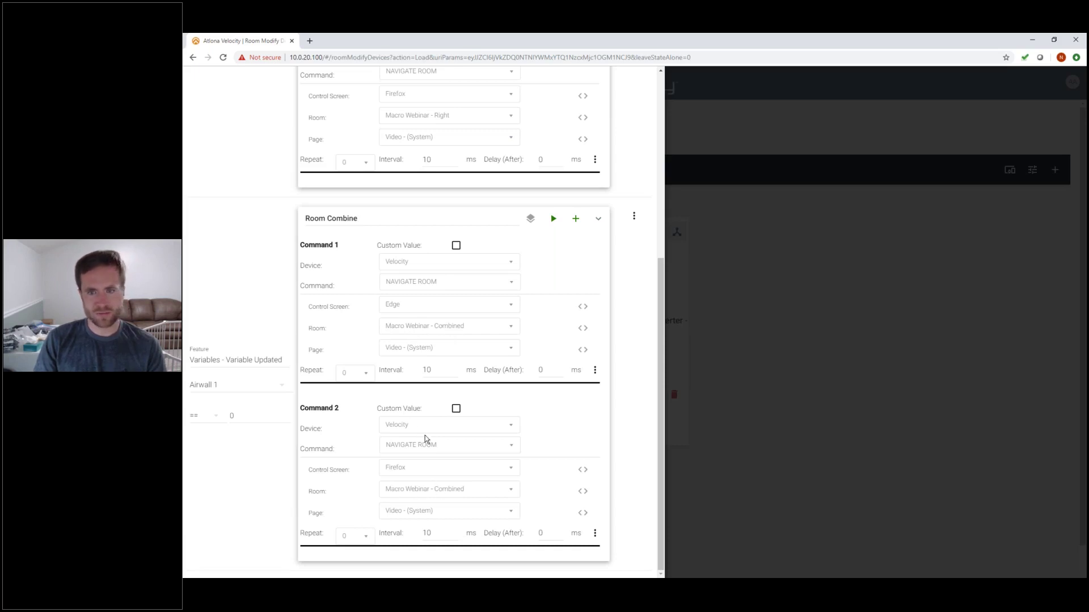
scroll(425, 435, "up", 6)
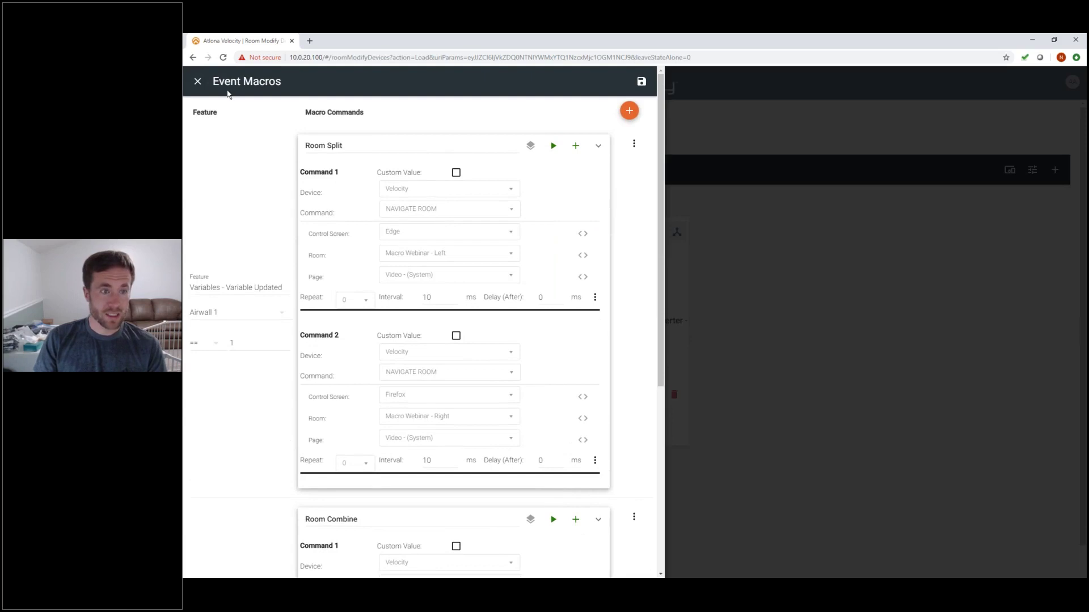
left_click(198, 81)
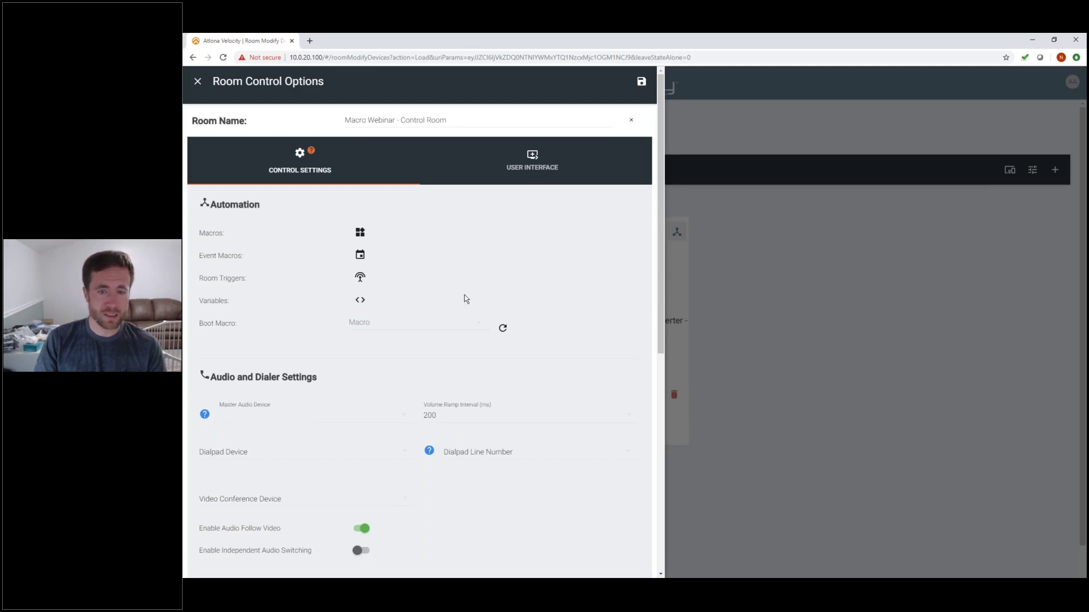
left_click(784, 420)
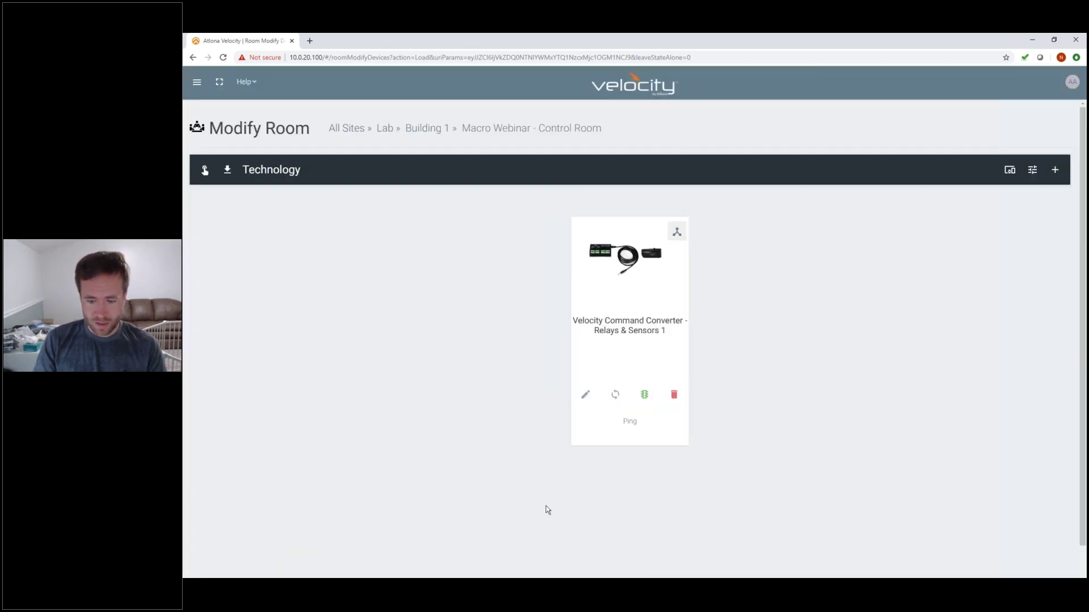
Switch to the Firefox and Edge windows to view the Macro Webinar - Left and Macro Webinar - Right control pages side by side
left_click(687, 577)
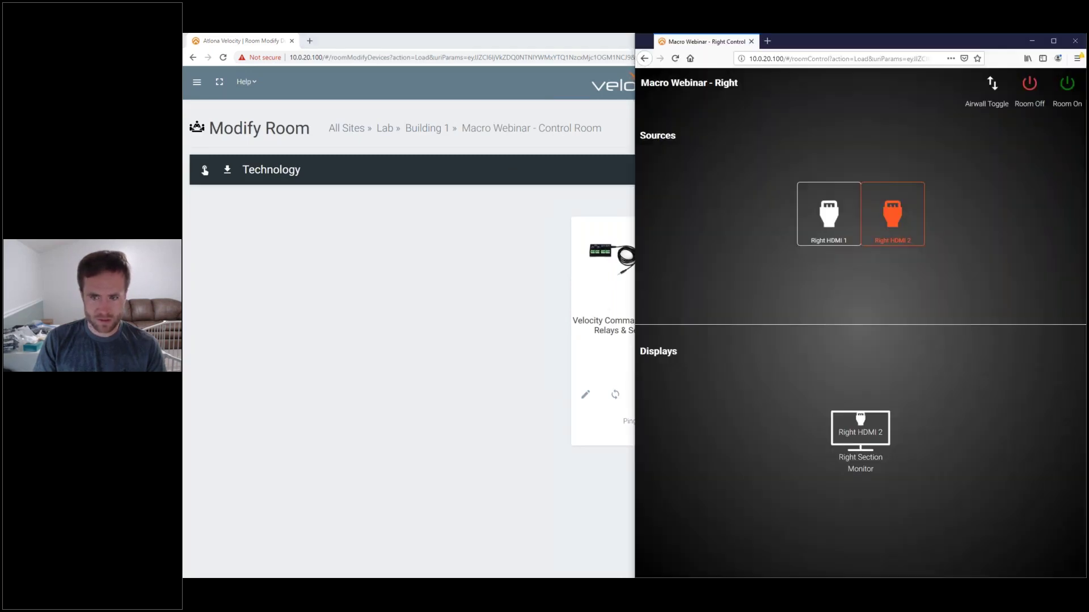
left_click(703, 577)
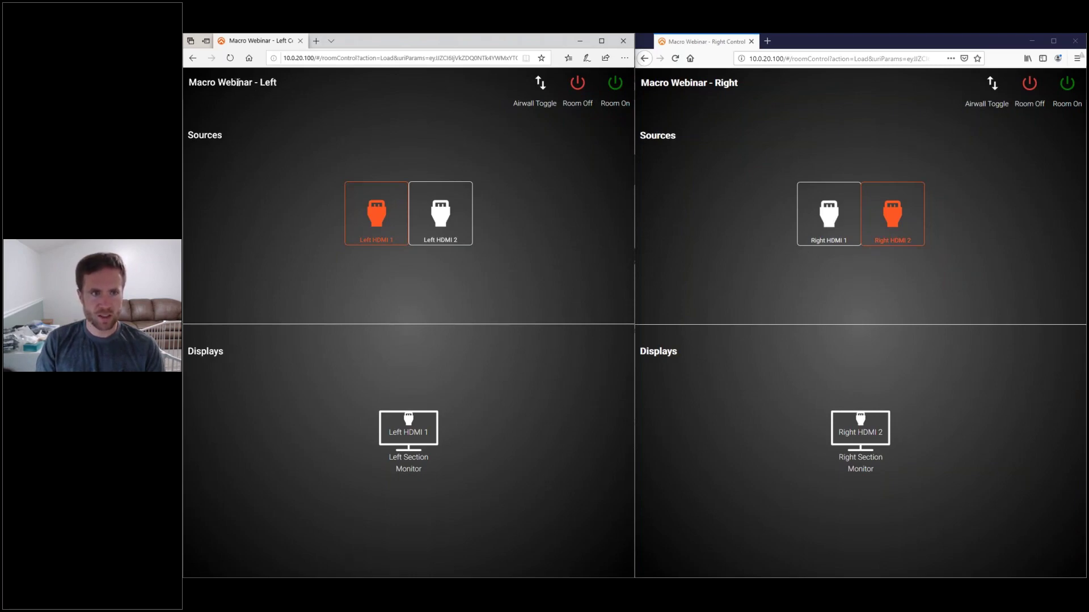
left_click(727, 85)
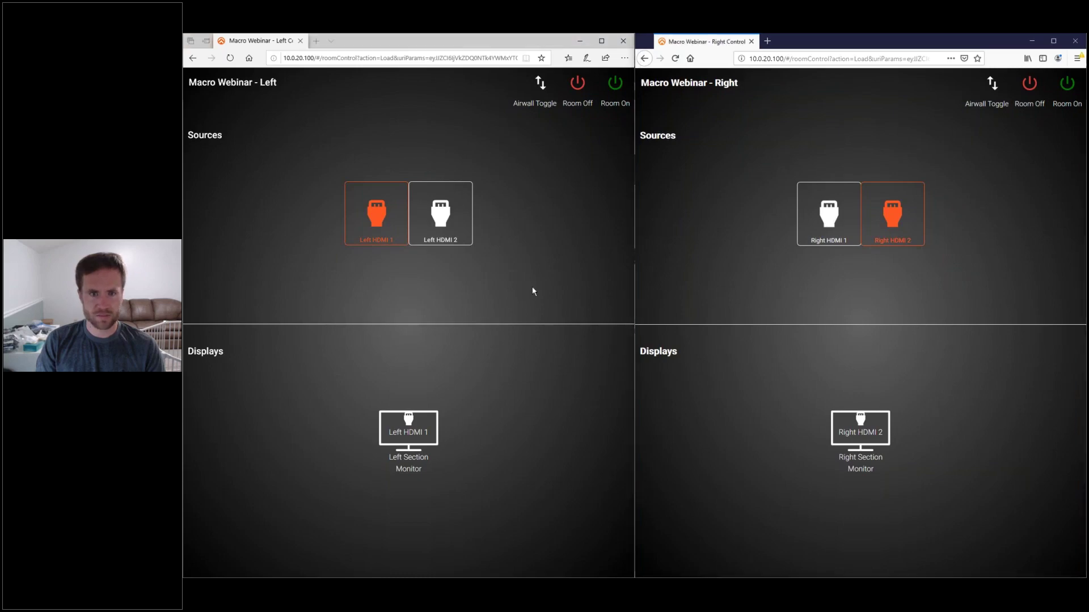
left_click(531, 291)
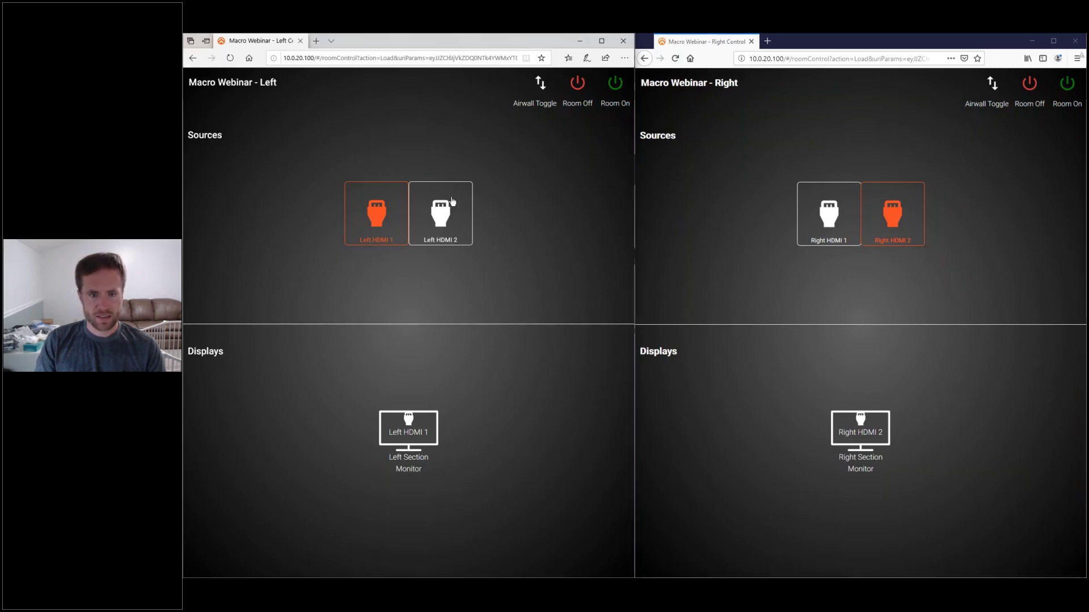
left_click(440, 209)
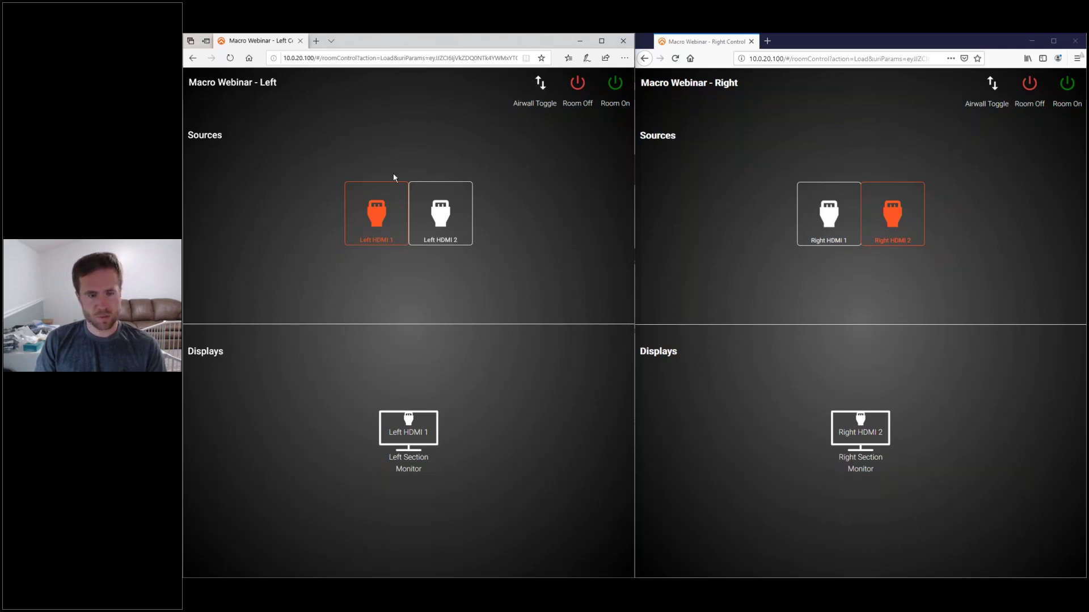
Test the Airwall Toggle by combining the rooms, routing Right HDMI 1 then Left HDMI 1 to the Left Section Monitor, and splitting them again
left_click(539, 83)
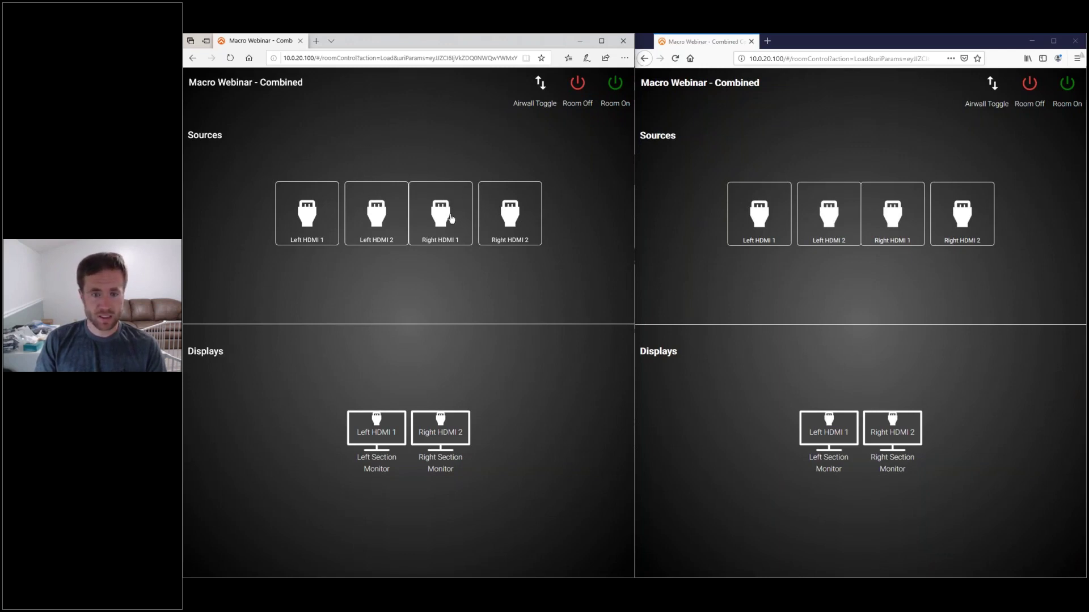
left_click_drag(450, 212, 395, 421)
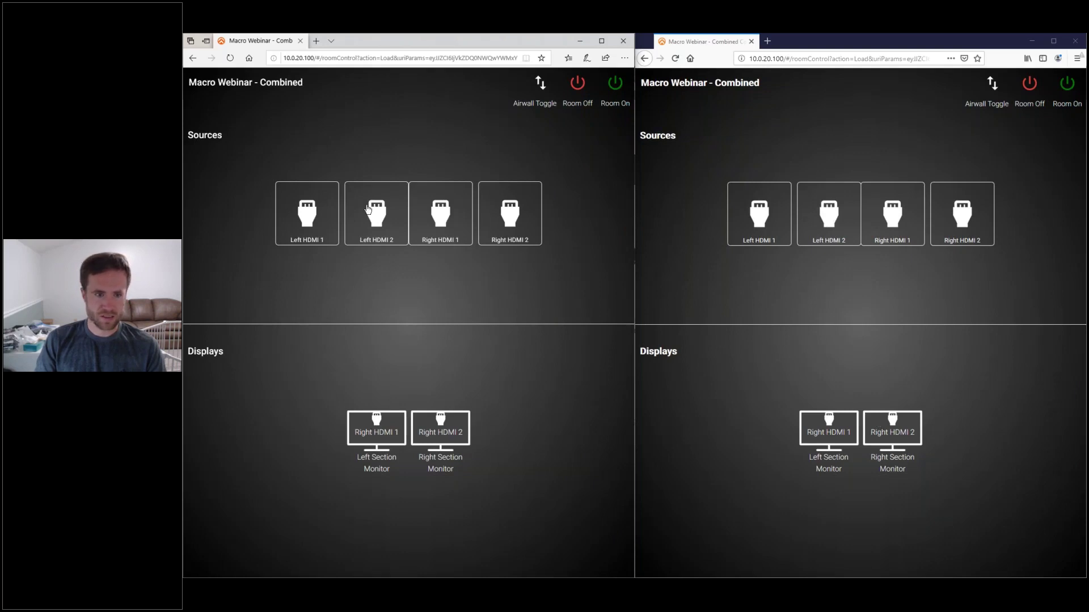
left_click_drag(296, 210, 446, 414)
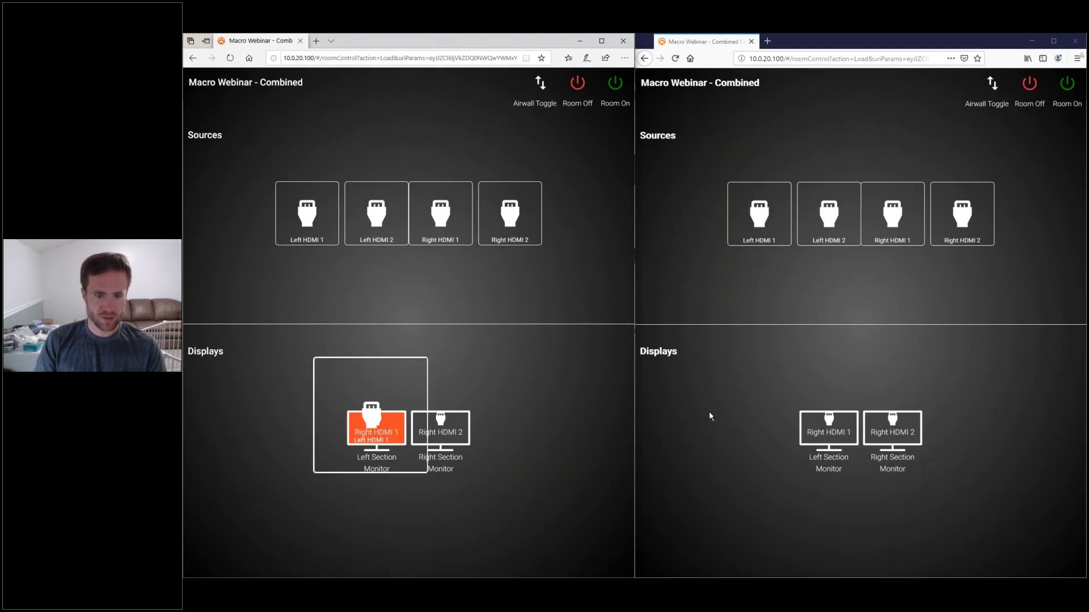
left_click_drag(710, 416, 706, 413)
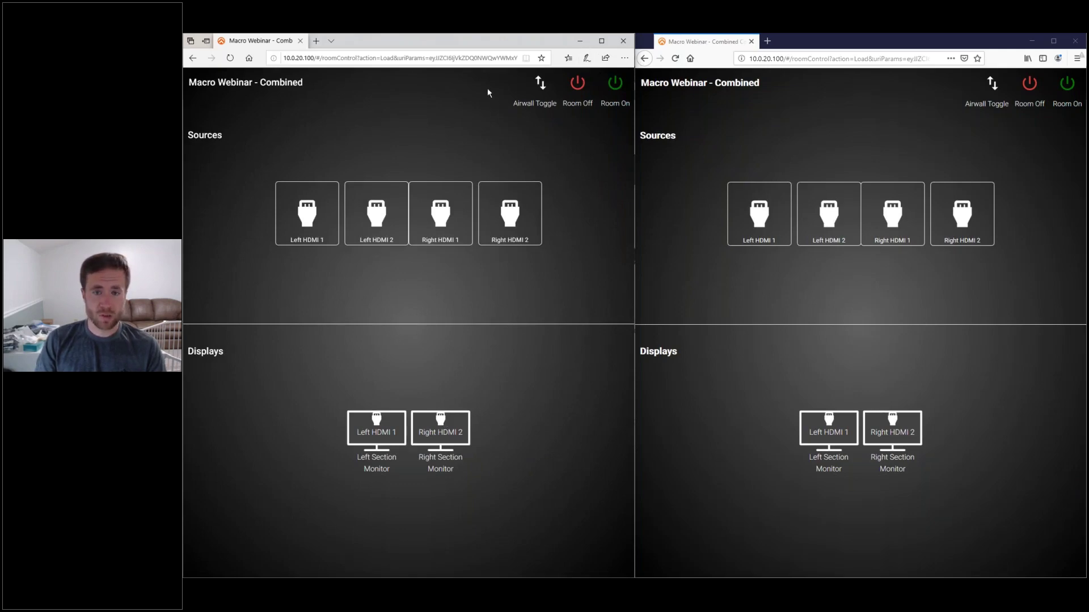
left_click(548, 91)
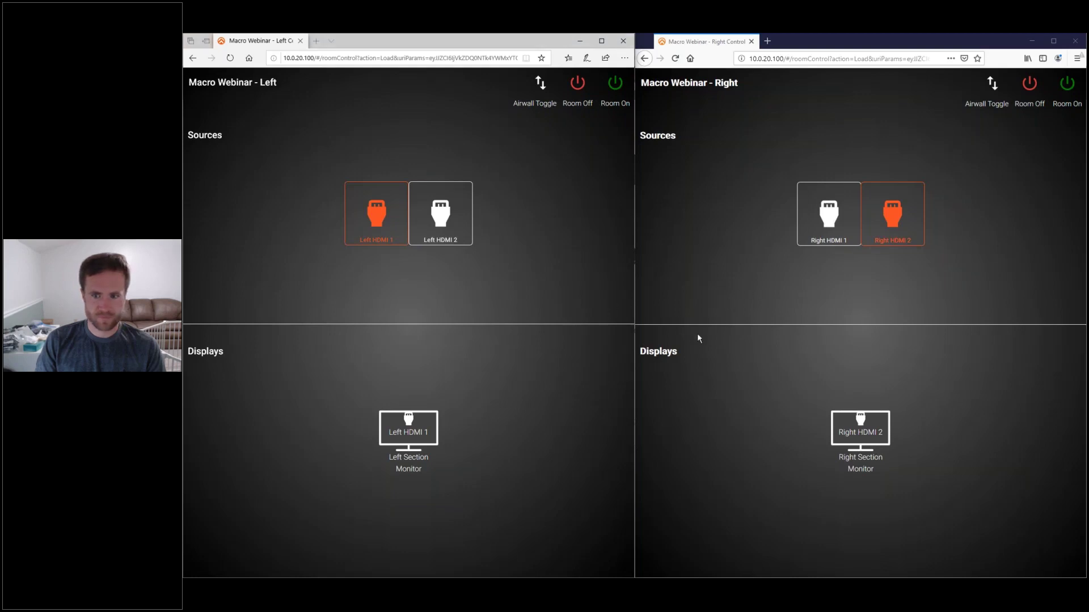
left_click(537, 301)
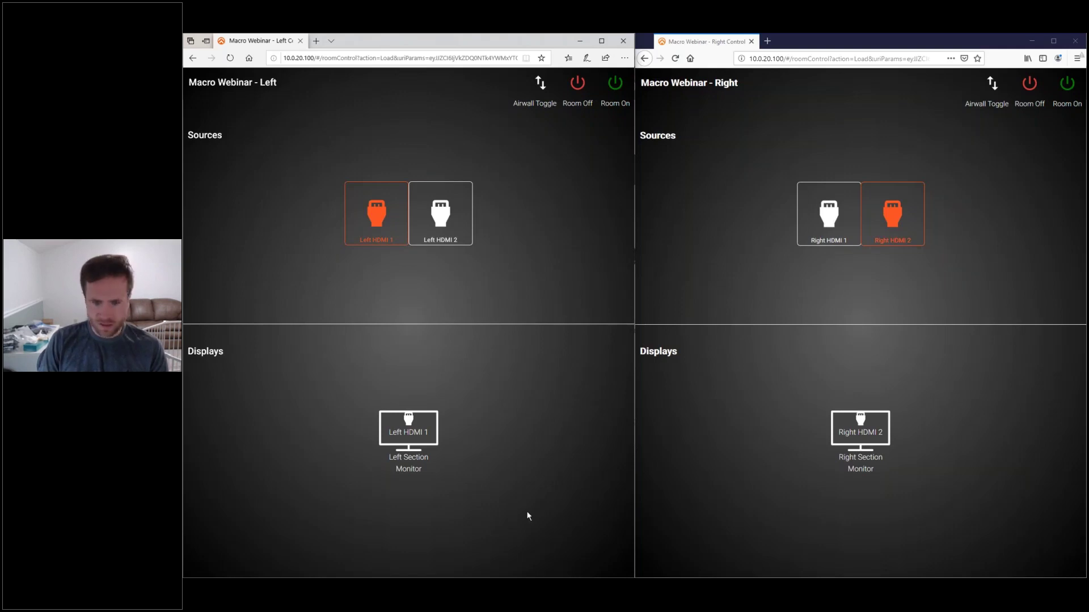
Return to the Modify Room page in Chrome and review the automation settings and Boot Macro entry in the room control options
mouse_move(494, 592)
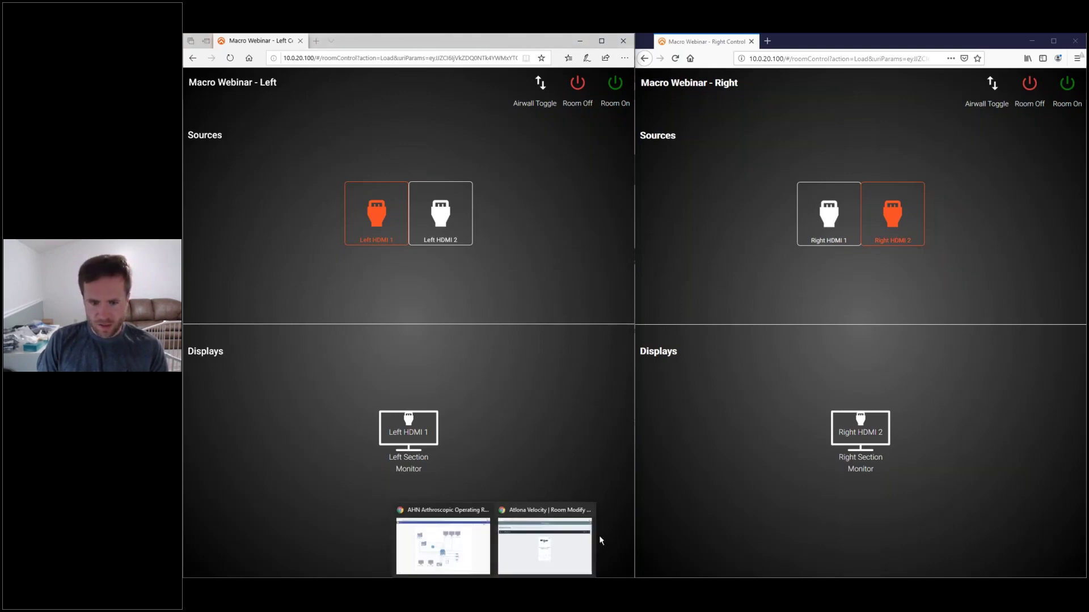
left_click(562, 551)
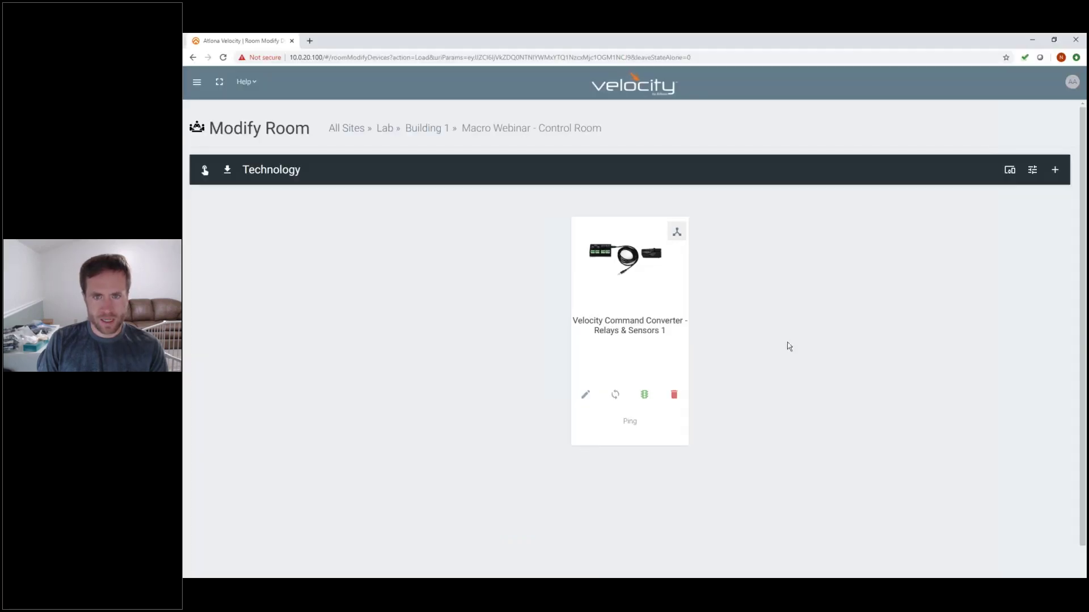
left_click(1032, 170)
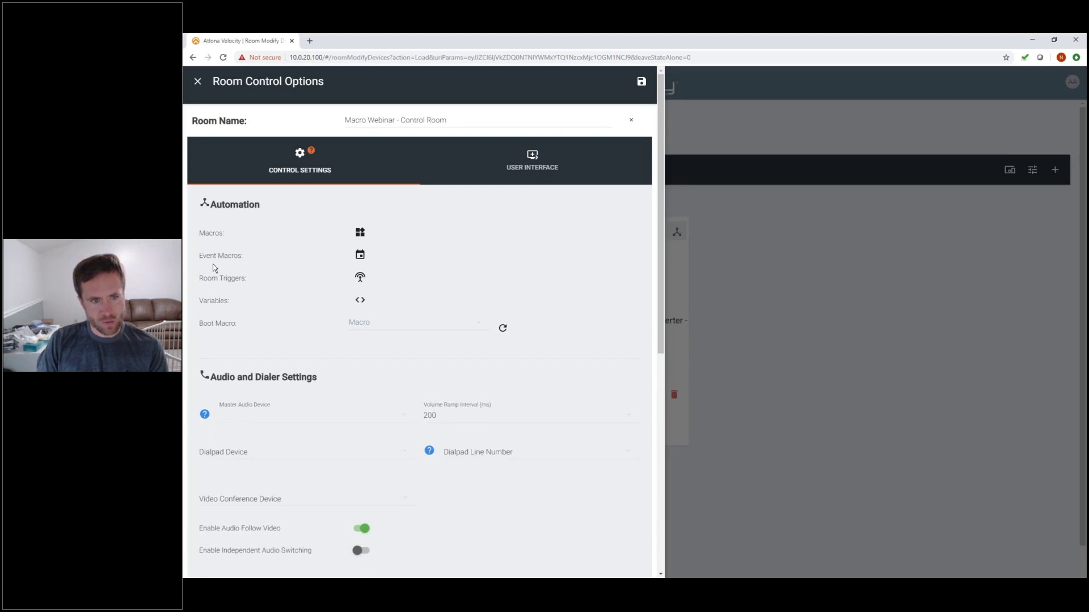
left_click_drag(213, 233, 199, 235)
left_click_drag(253, 298, 283, 328)
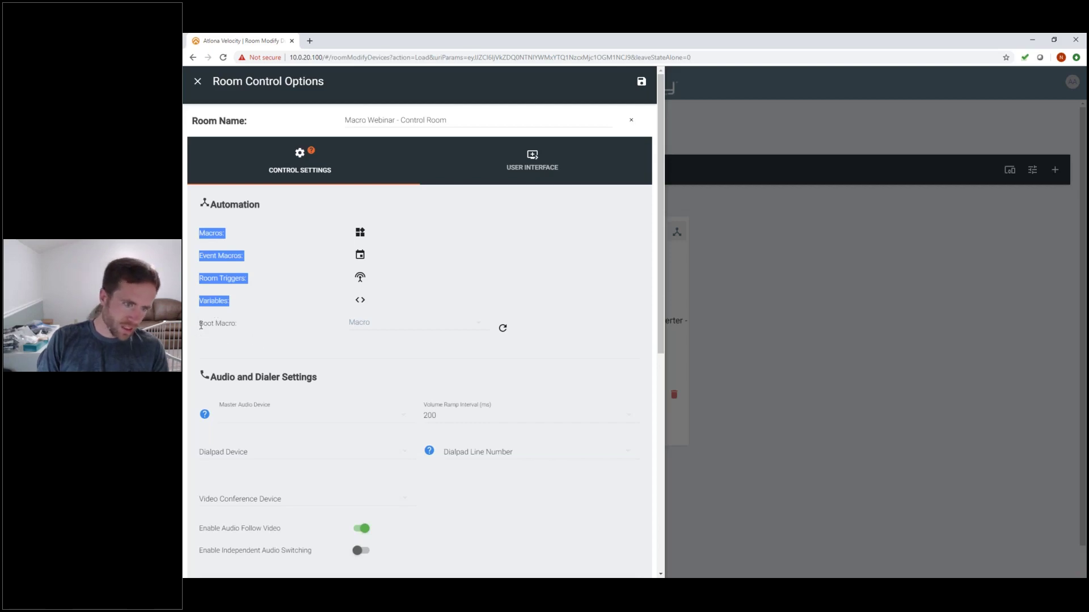
left_click_drag(200, 325, 236, 327)
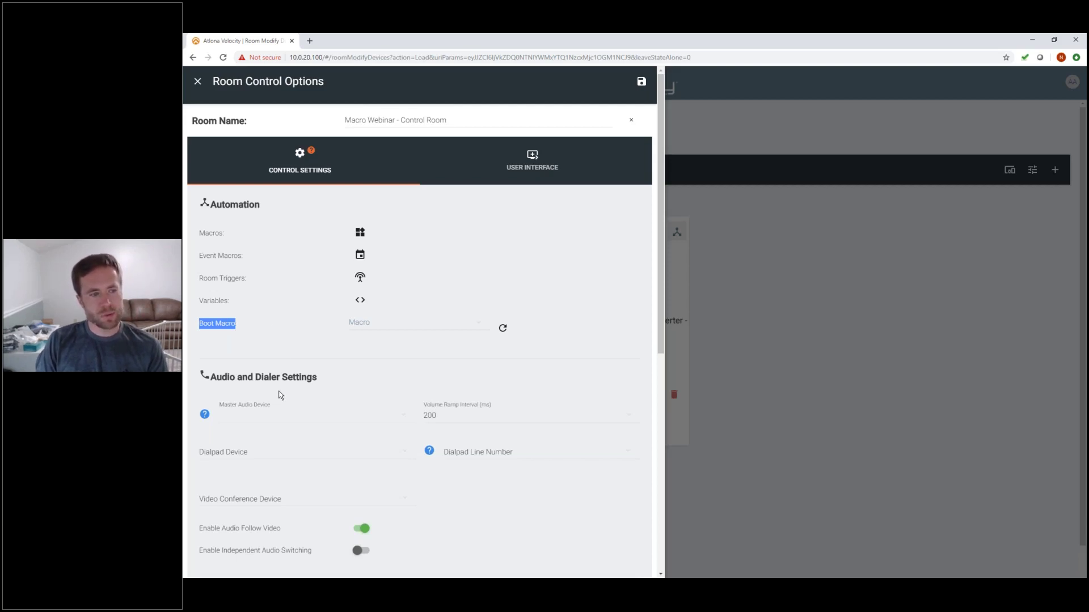
Add a new room macro with Boot as both its alias and its macro command name
left_click(346, 234)
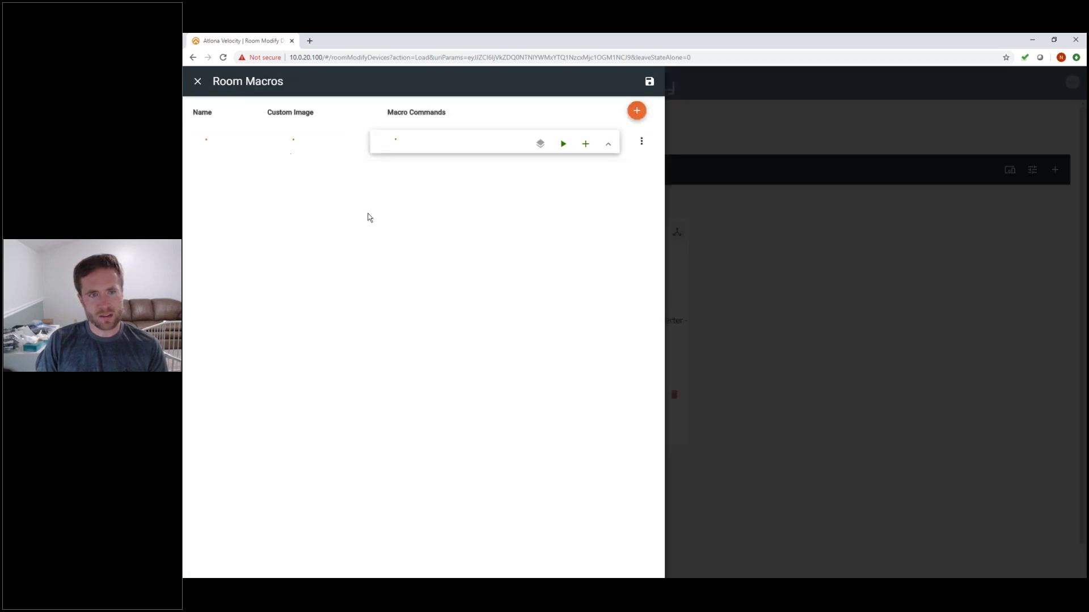
left_click(637, 111)
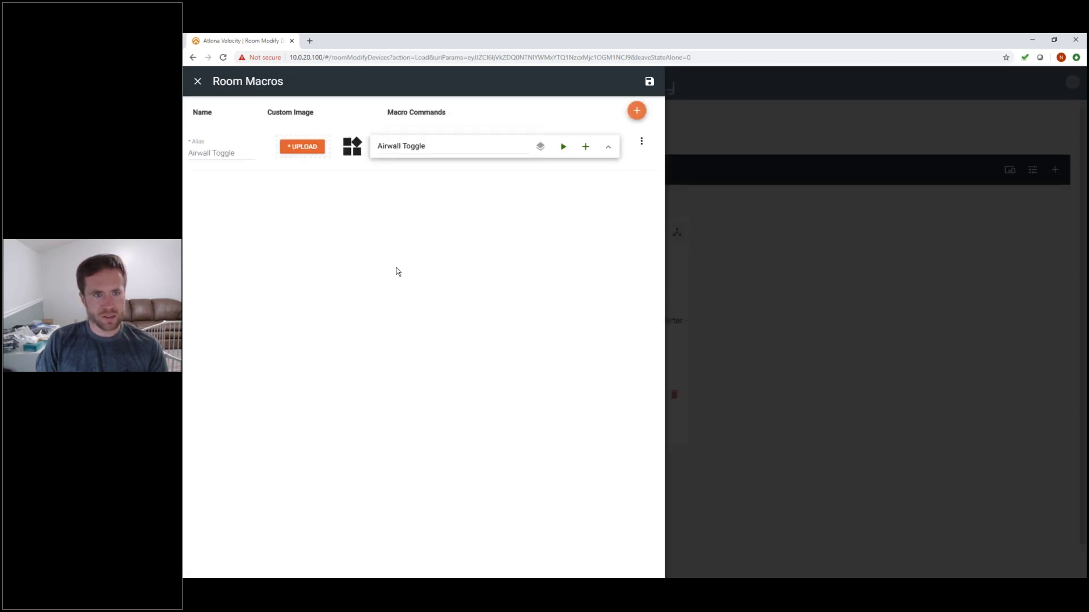
left_click_drag(249, 200, 188, 199)
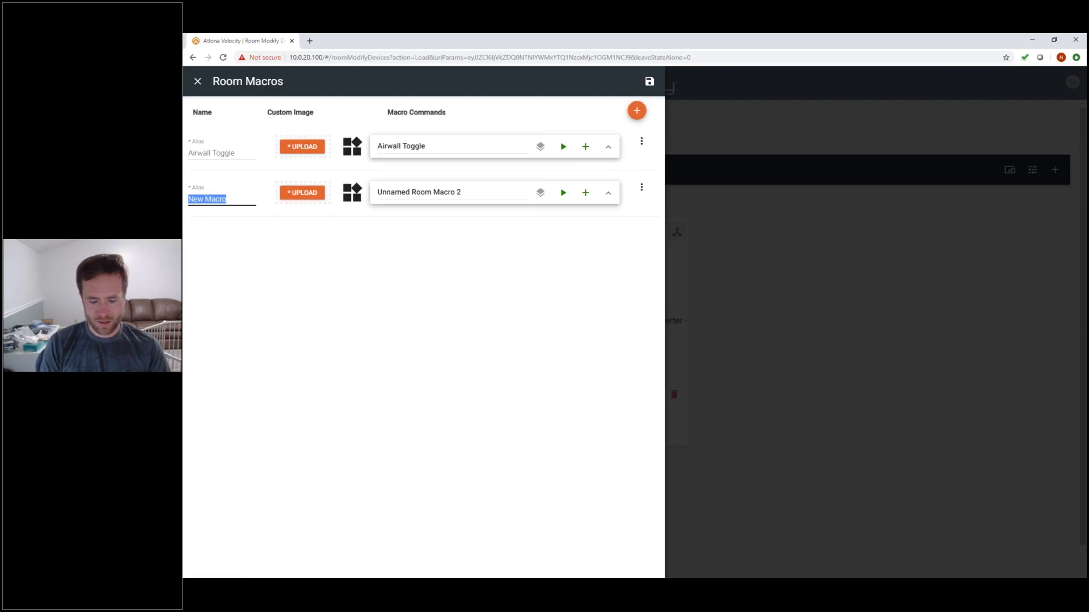
type("Boot")
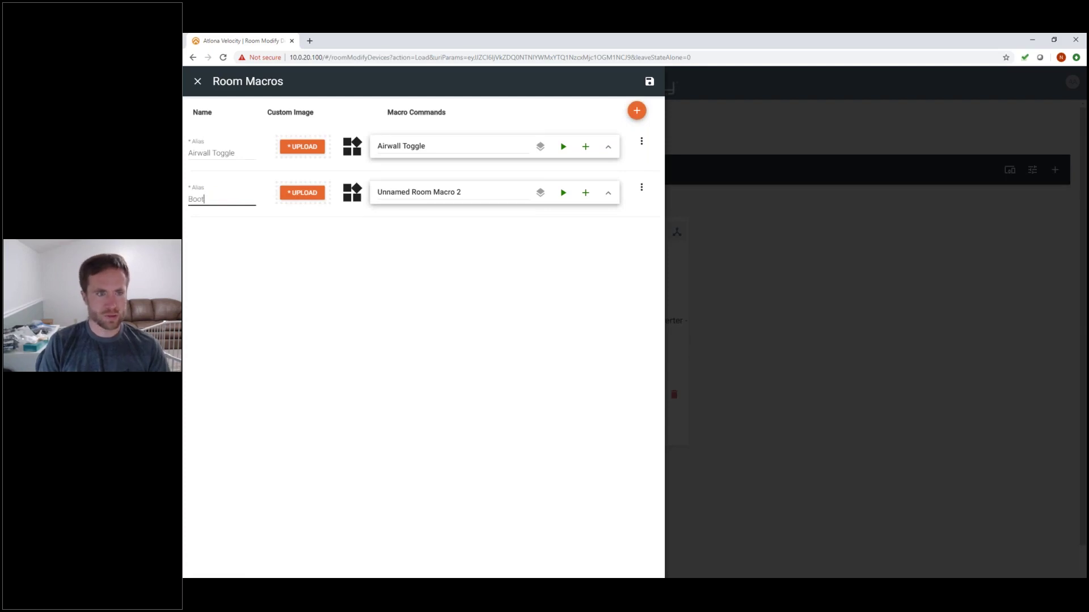
left_click(463, 192)
key("ctrl+a")
left_click(473, 193)
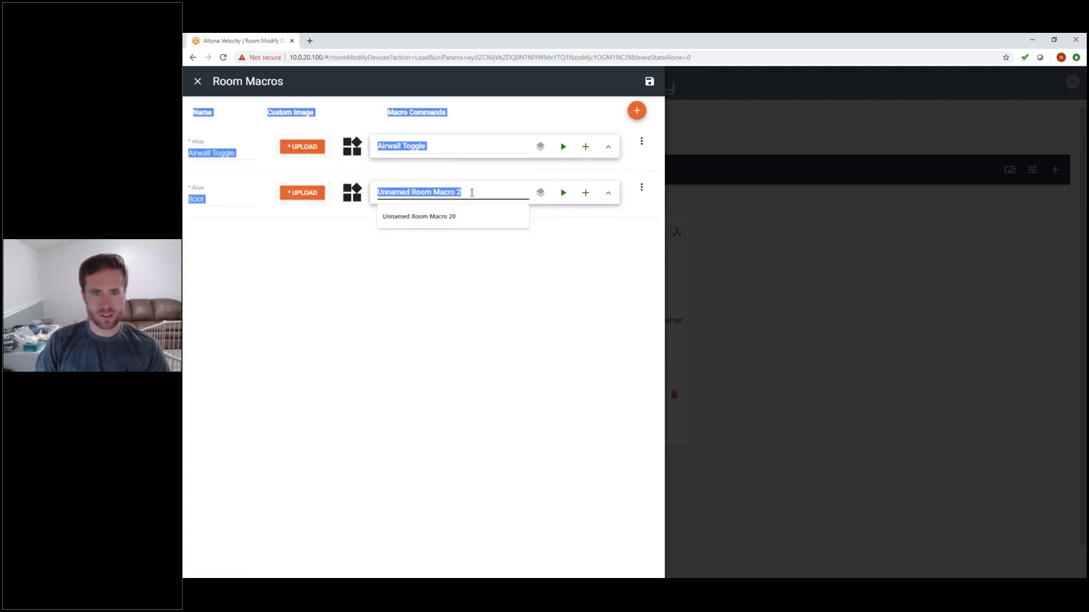
left_click_drag(461, 193, 367, 196)
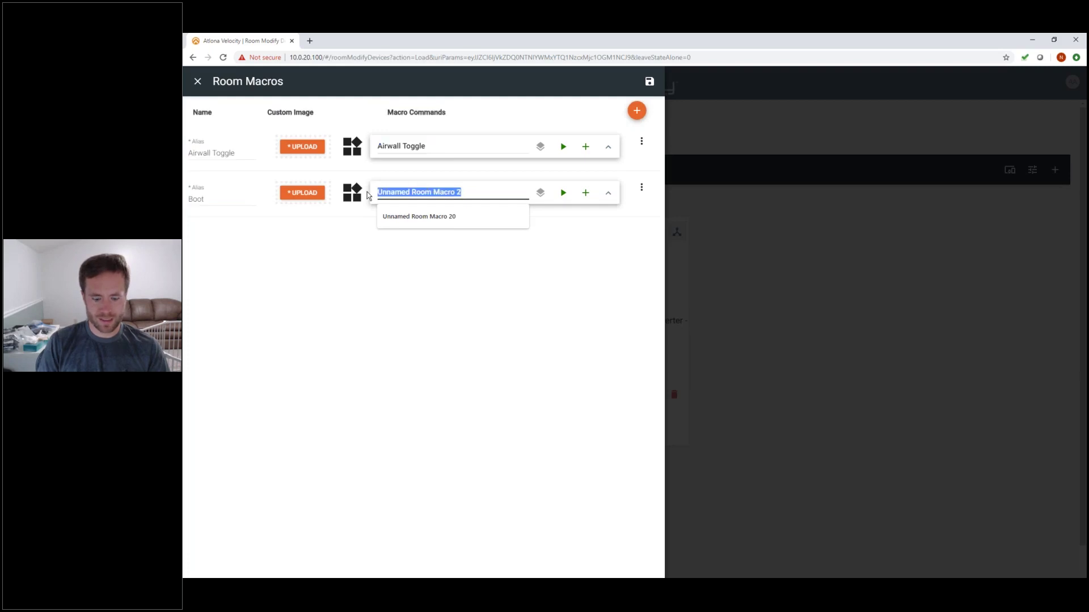
type("Boot")
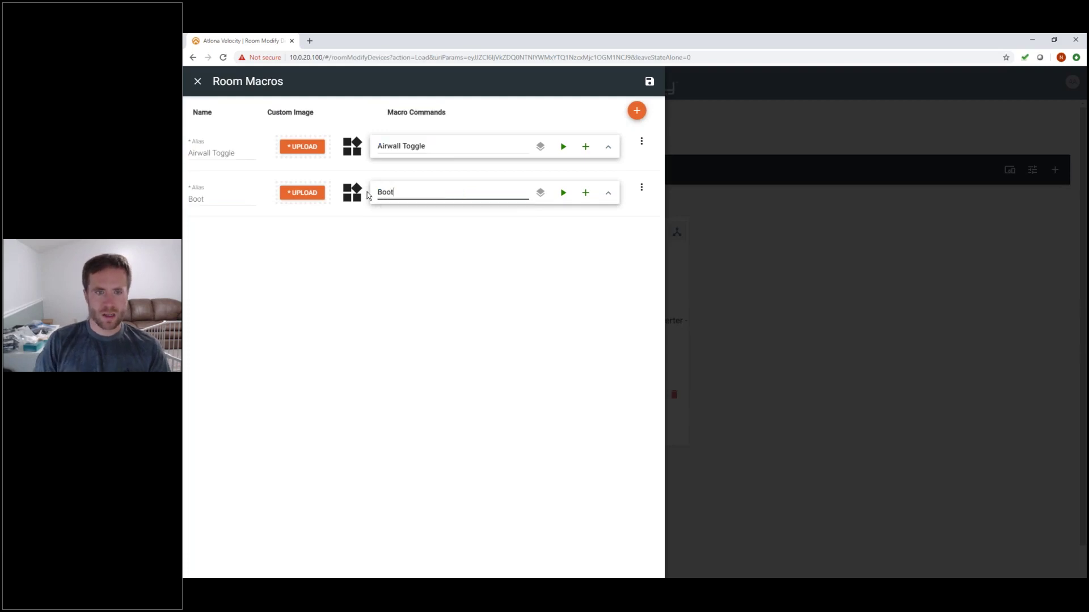
Expand the Boot macro and add four empty commands to it
left_click(608, 194)
left_click(586, 189)
left_click(586, 188)
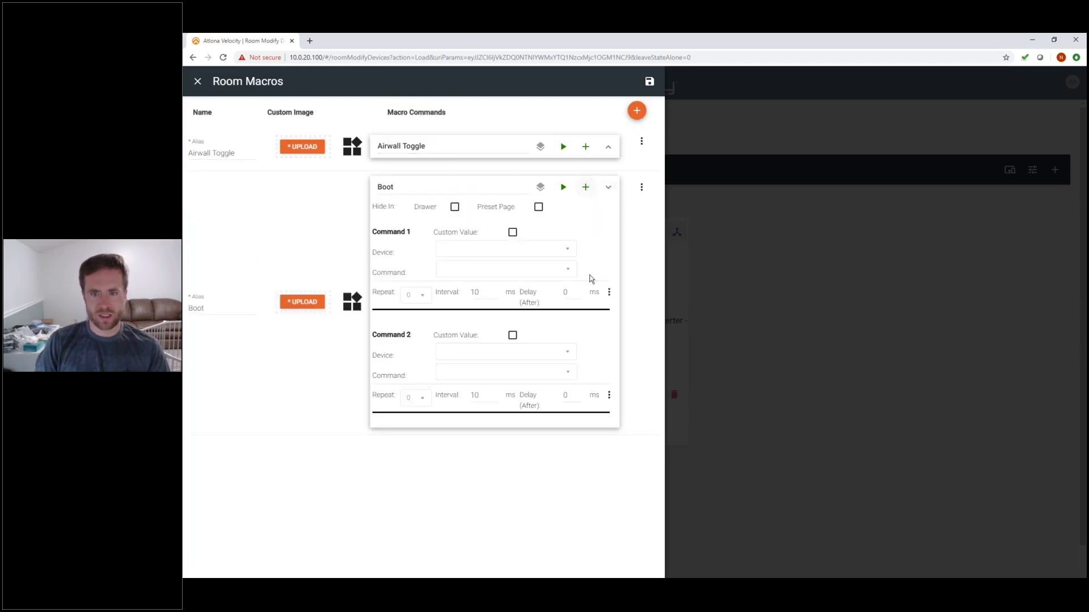
left_click(586, 187)
left_click(586, 187)
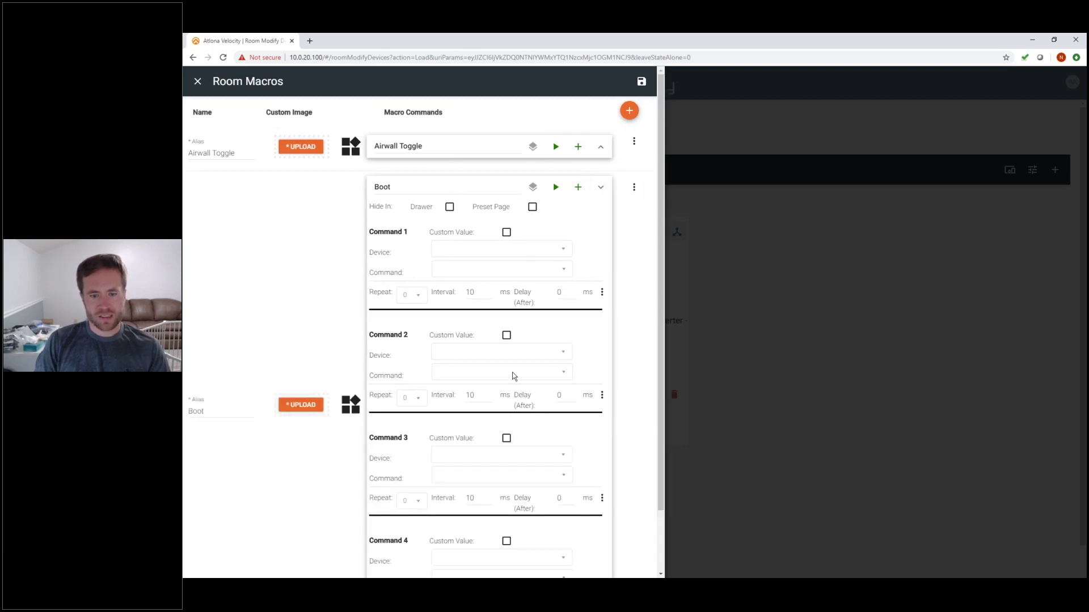
Hide the Boot macro in the drawer and close the room macros
scroll(510, 376, "down", 2)
scroll(521, 415, "up", 2)
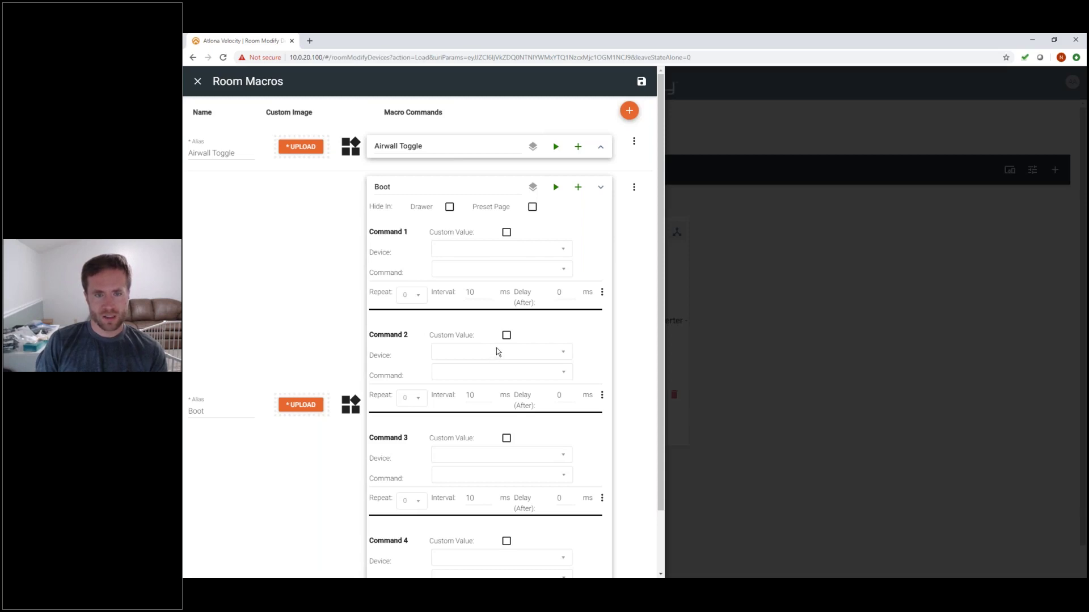
left_click(449, 207)
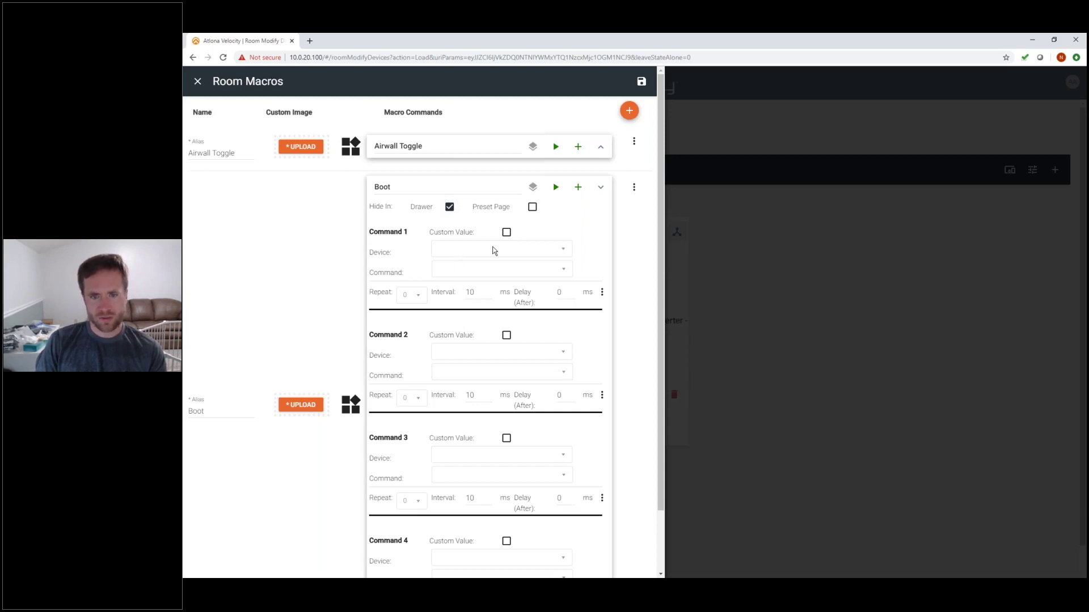
left_click(492, 250)
left_click(317, 246)
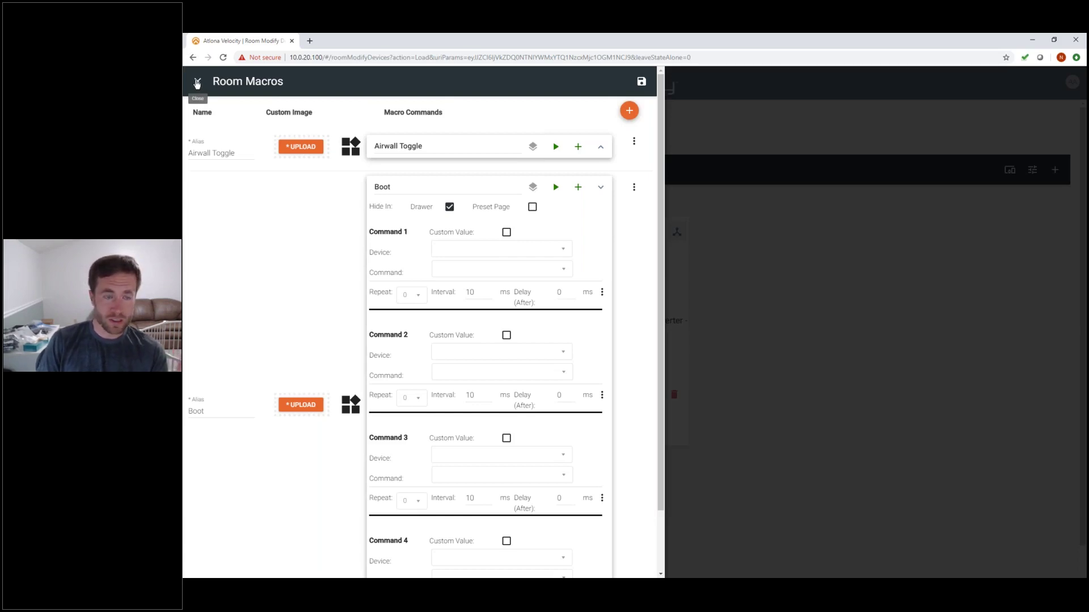
left_click(198, 83)
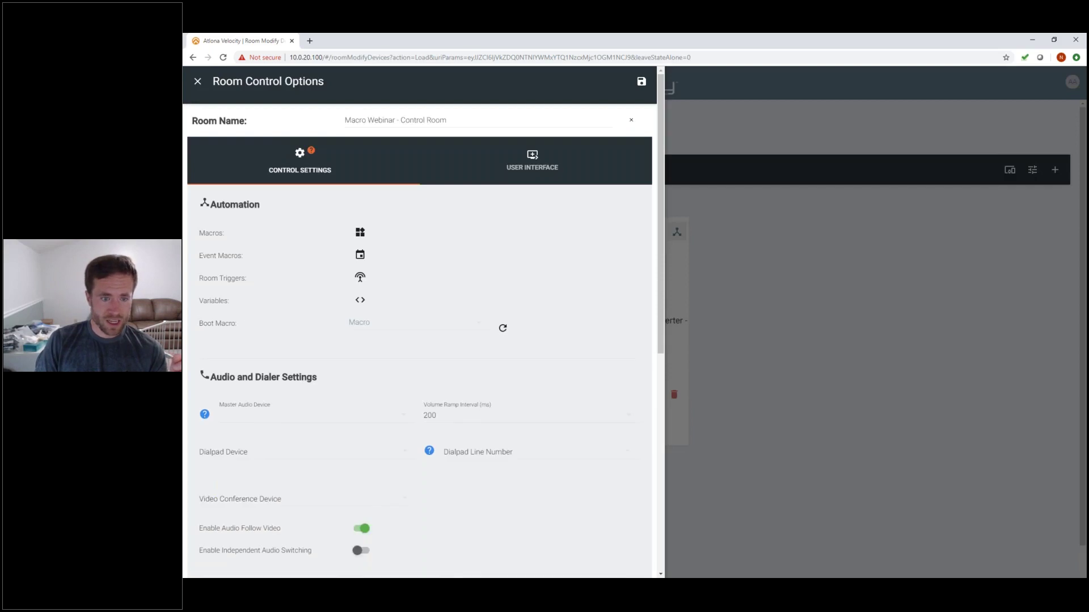
Refresh the Boot Macro choices in the room control options and select Boot as the room's Boot Macro
left_click(388, 326)
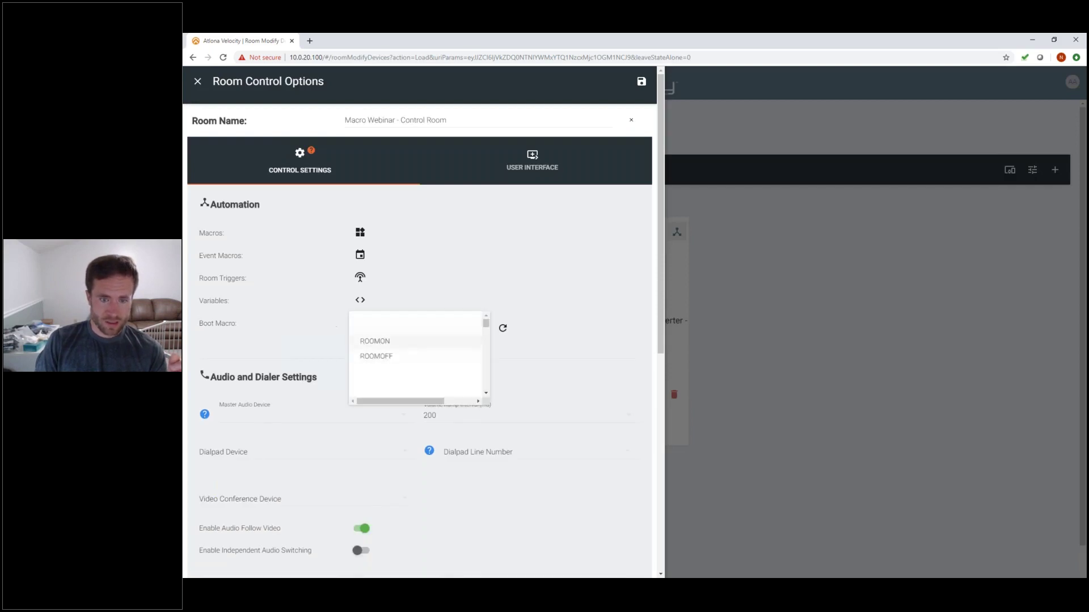
left_click(504, 328)
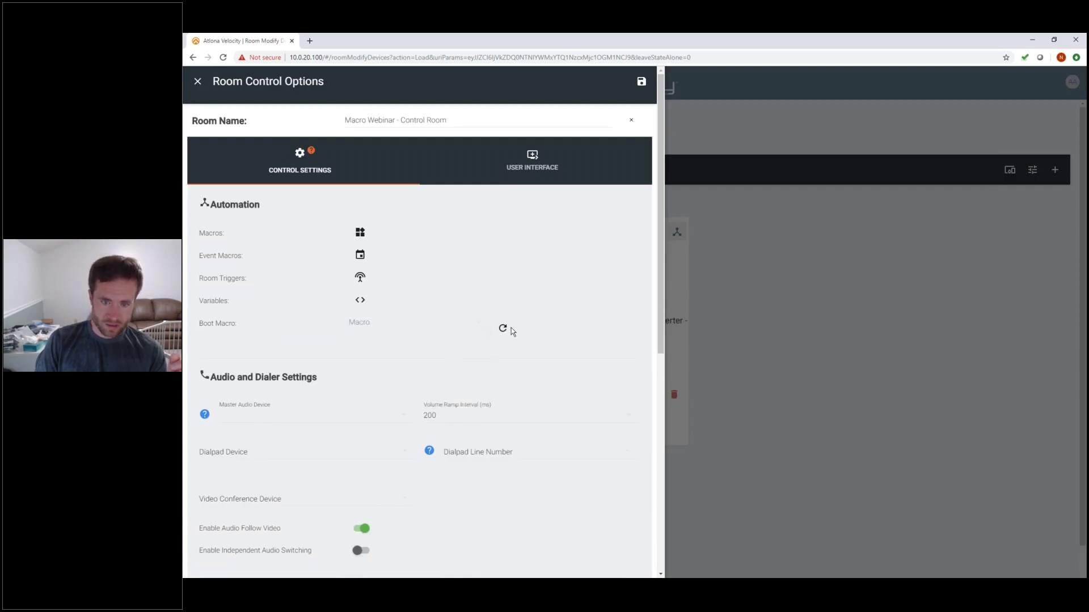
left_click(387, 325)
scroll(455, 360, "down", 3)
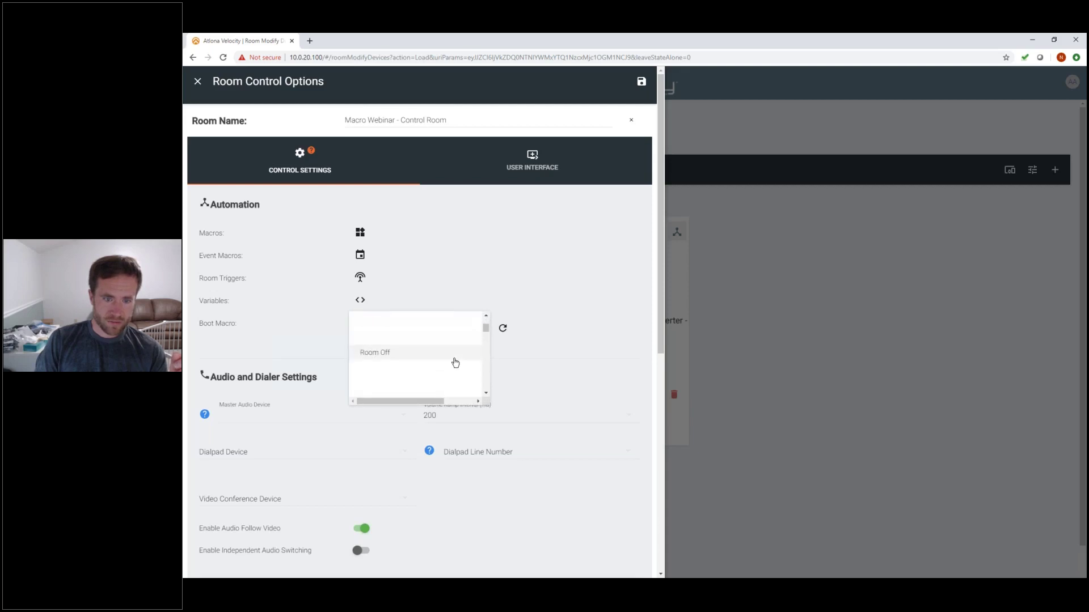
scroll(404, 358, "down", 6)
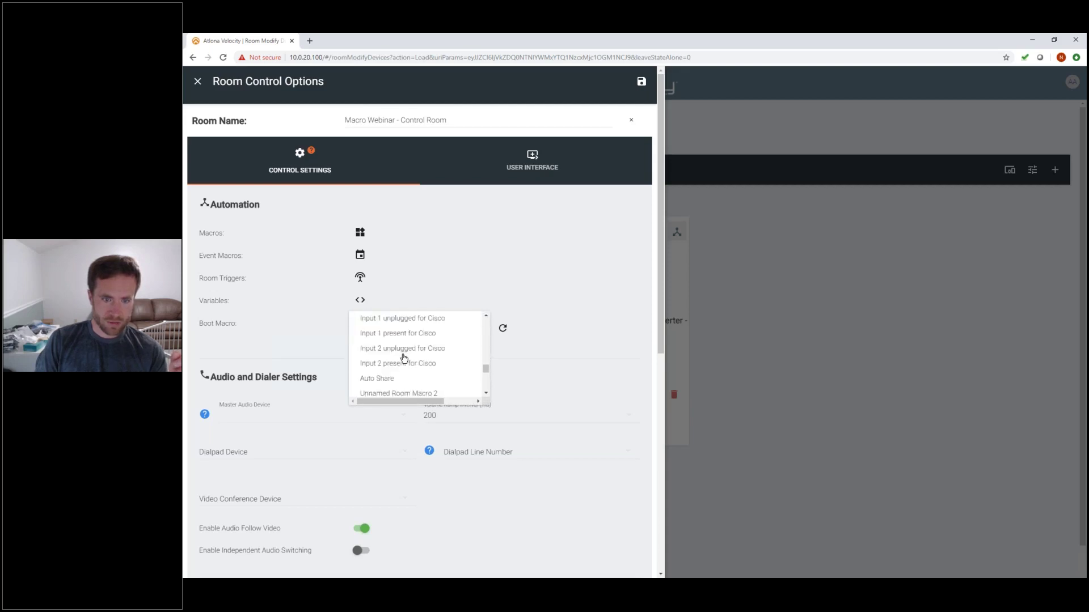
scroll(454, 367, "down", 5)
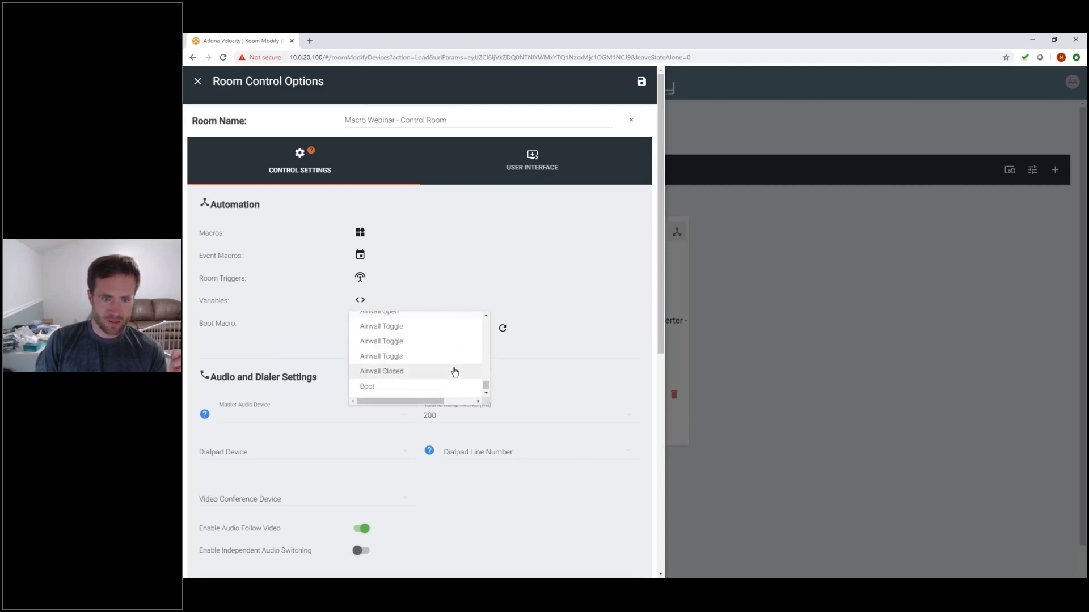
left_click(369, 383)
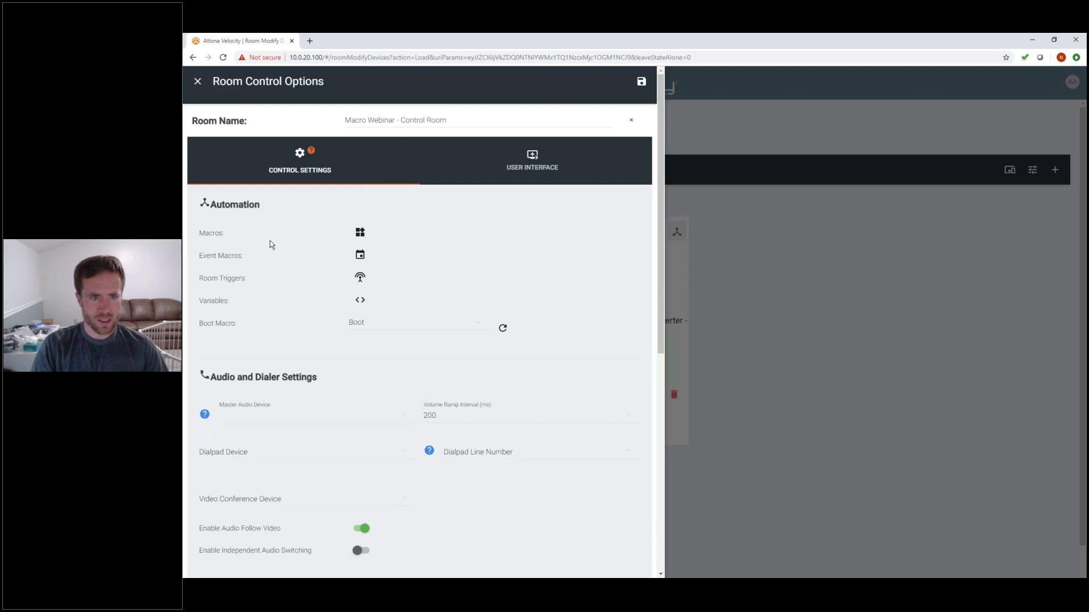
Reopen the Boot macro in the room macros and set Command 1 to the Velocity device with the RUN MACRO command
left_click(360, 232)
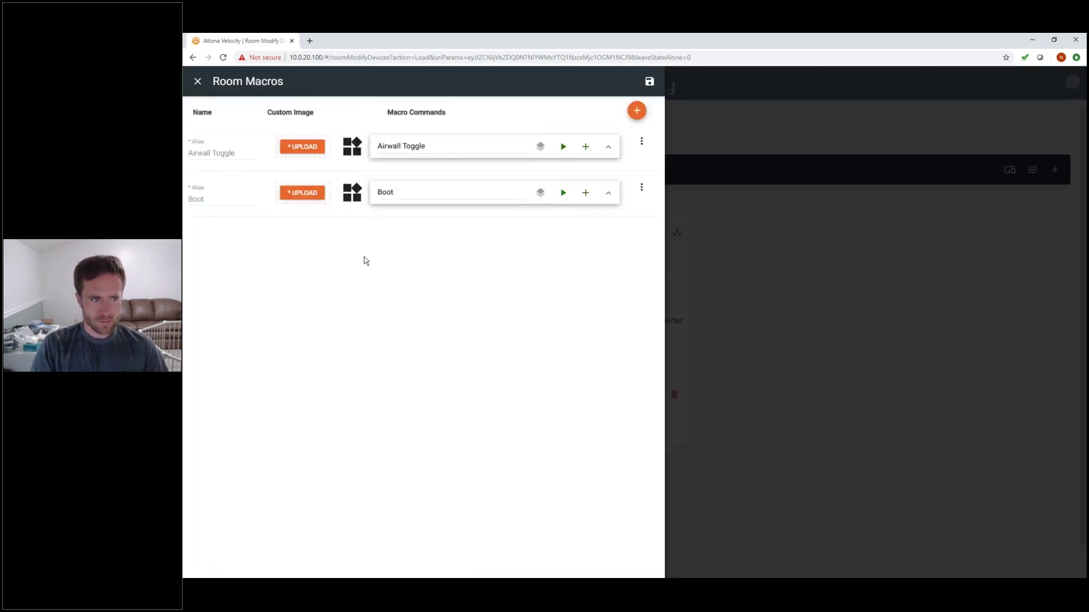
left_click(609, 195)
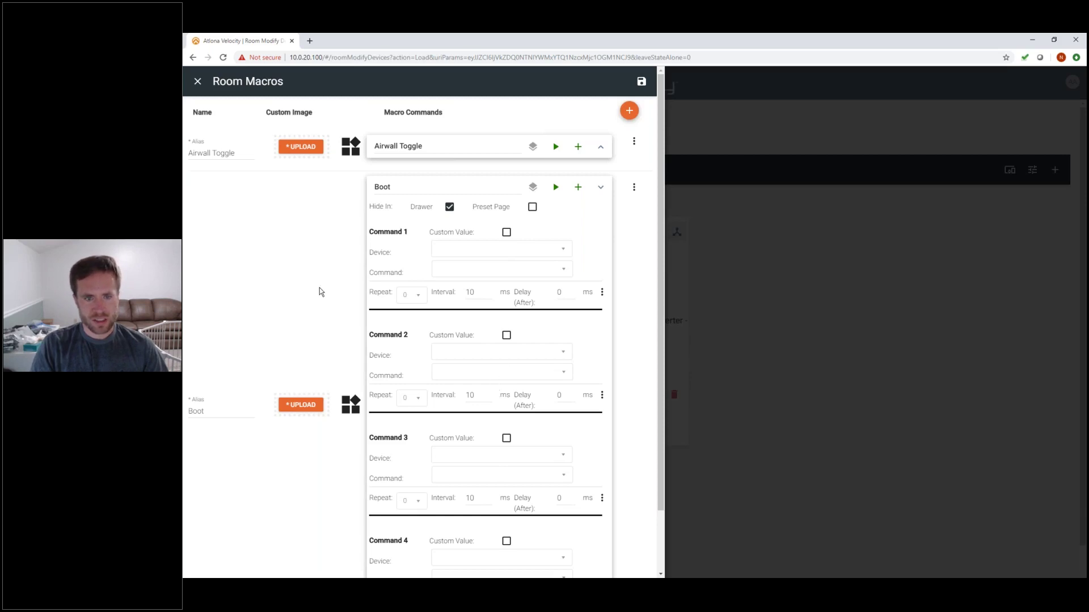
left_click(462, 255)
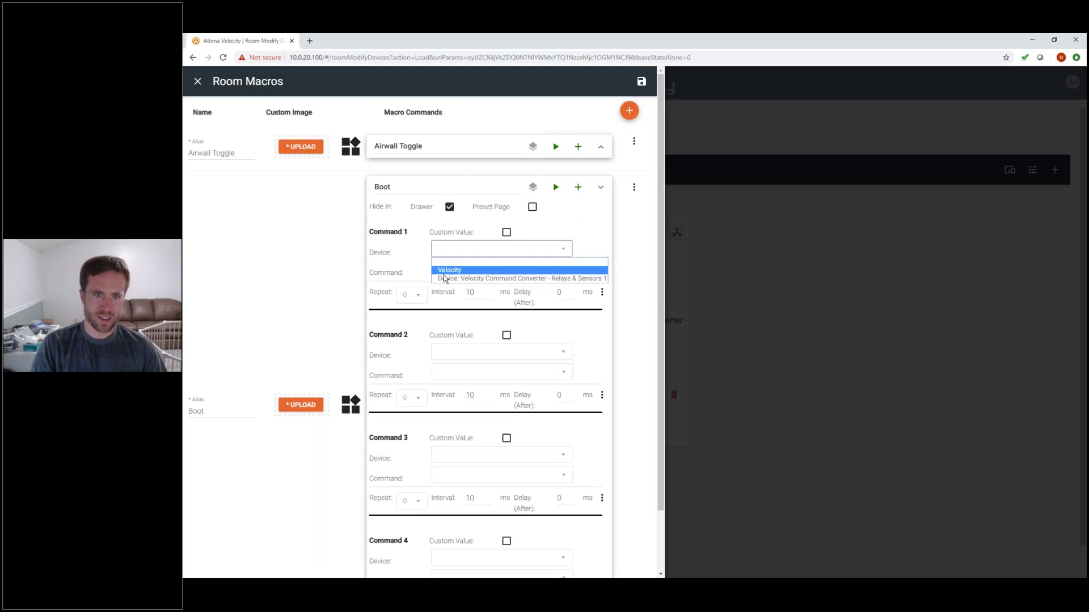
left_click(444, 273)
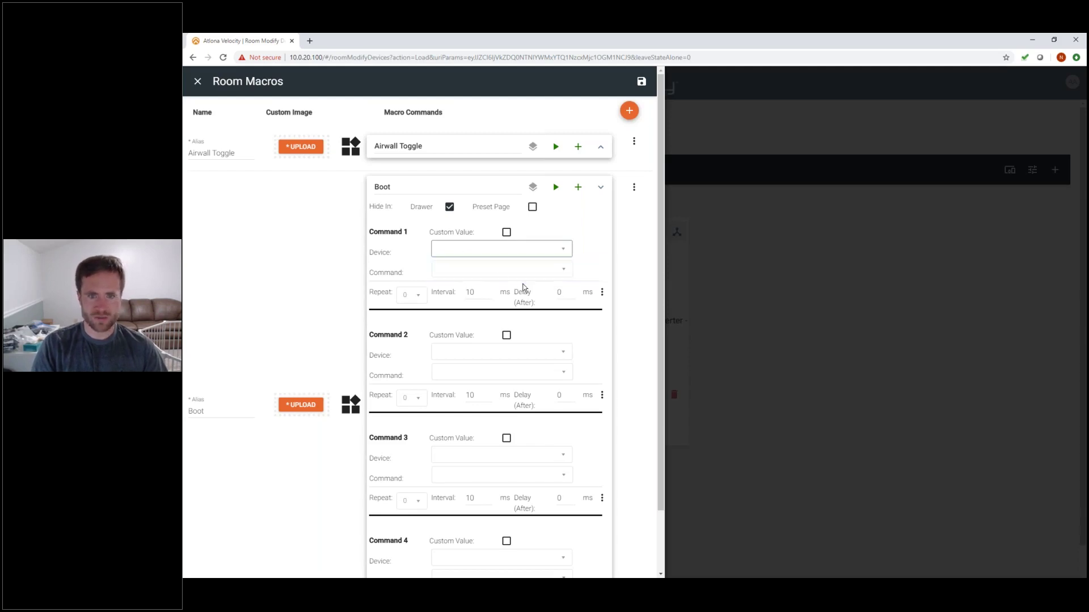
left_click(463, 272)
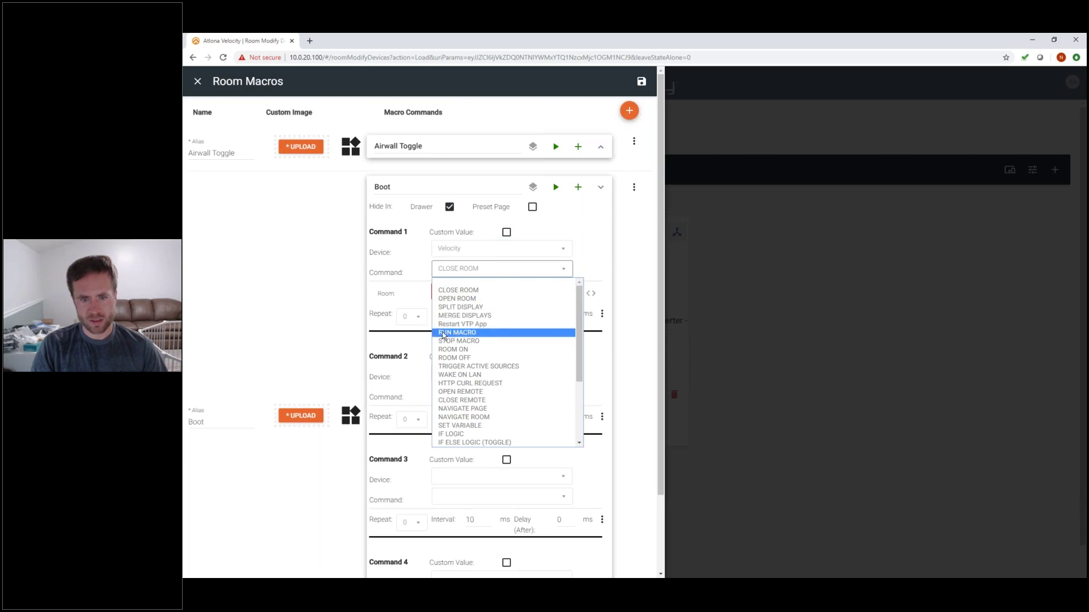
key("Return")
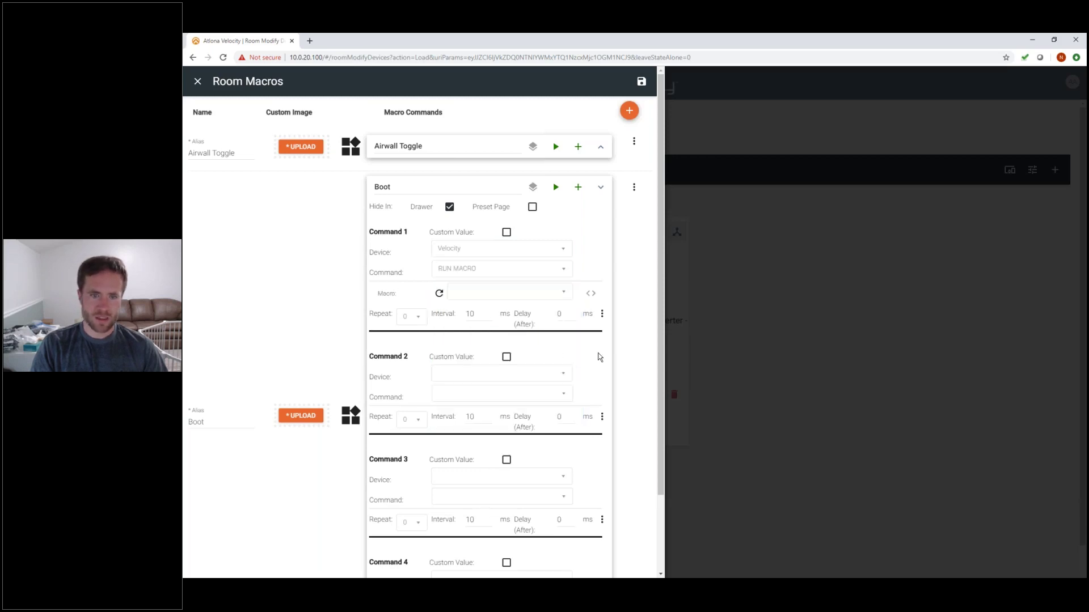
Choose the macro that Command 1 runs from the Macro Webinar - Control Room event macros
left_click(525, 295)
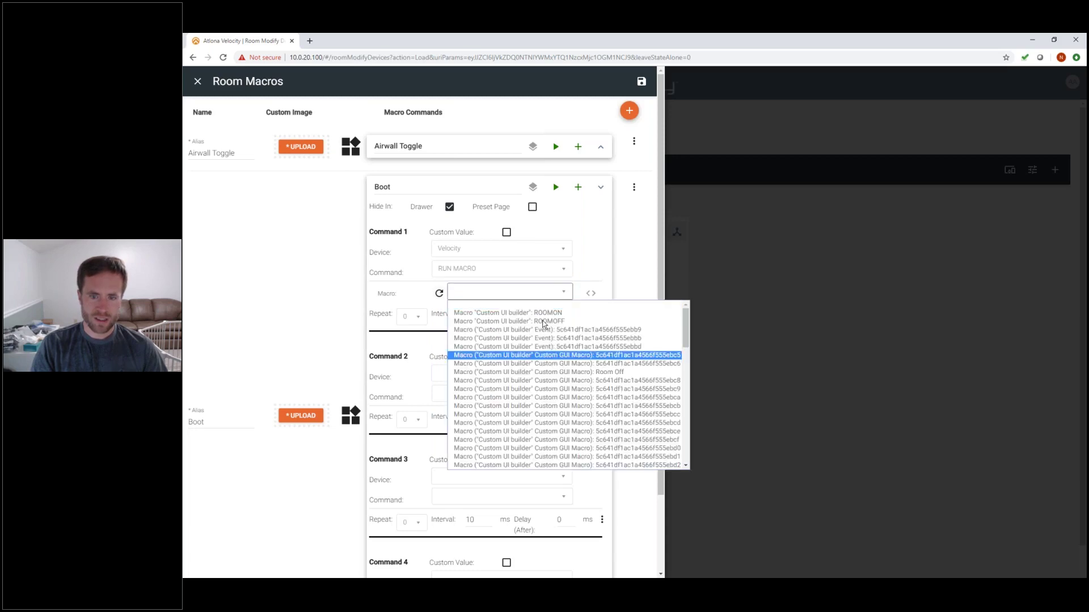
left_click_drag(687, 328, 690, 457)
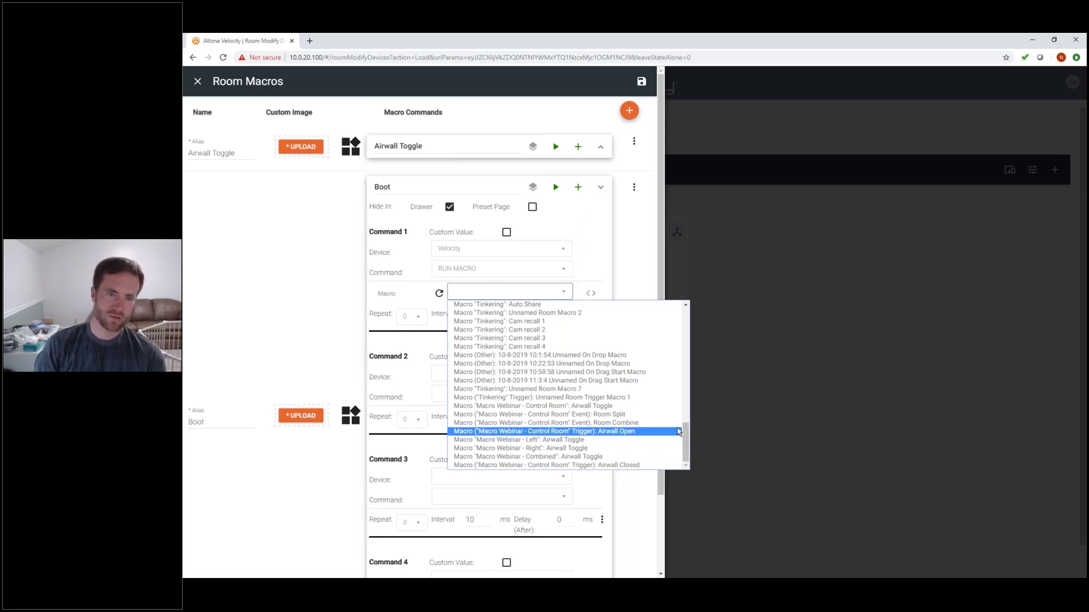
key("Up")
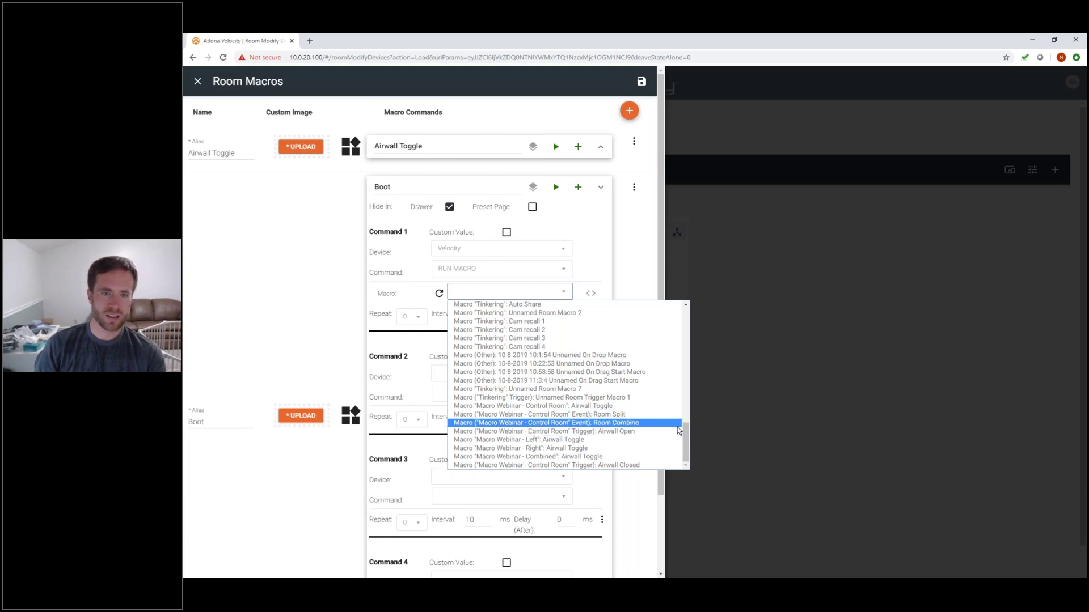